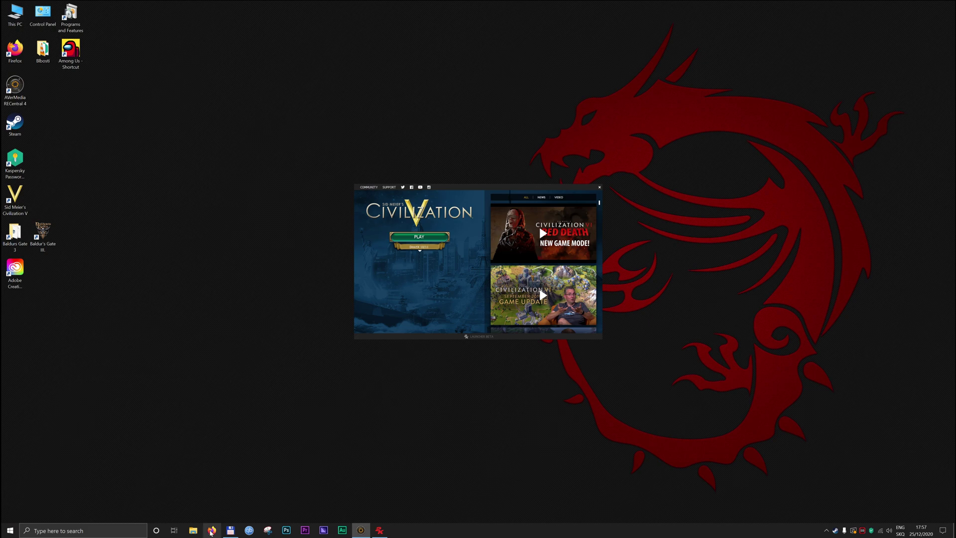
- In Firefox, search Google for "vox populi download" and open the CivFanatics thread "Community Patch - How To Install"
{"action": "left_click", "coordinate": [211, 531]}
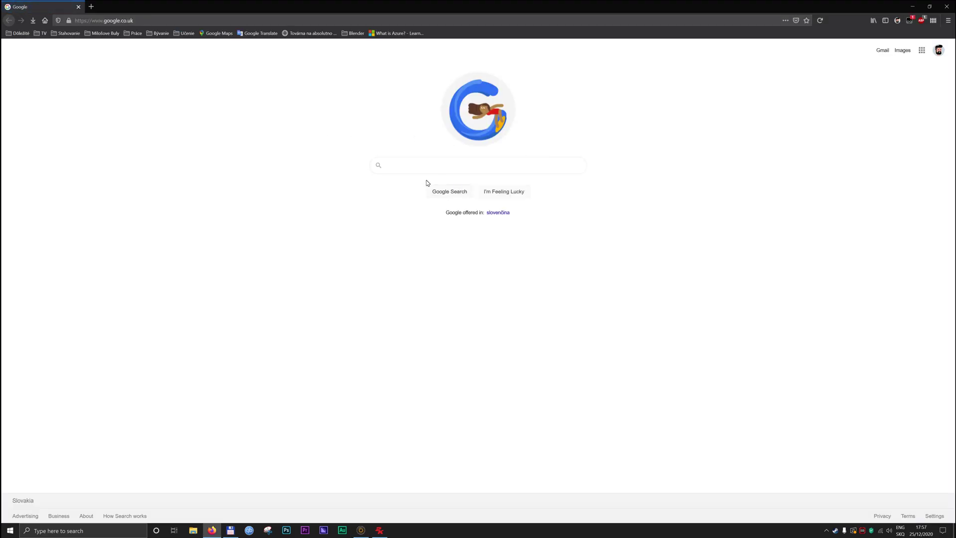
{"action": "left_click", "coordinate": [398, 167]}
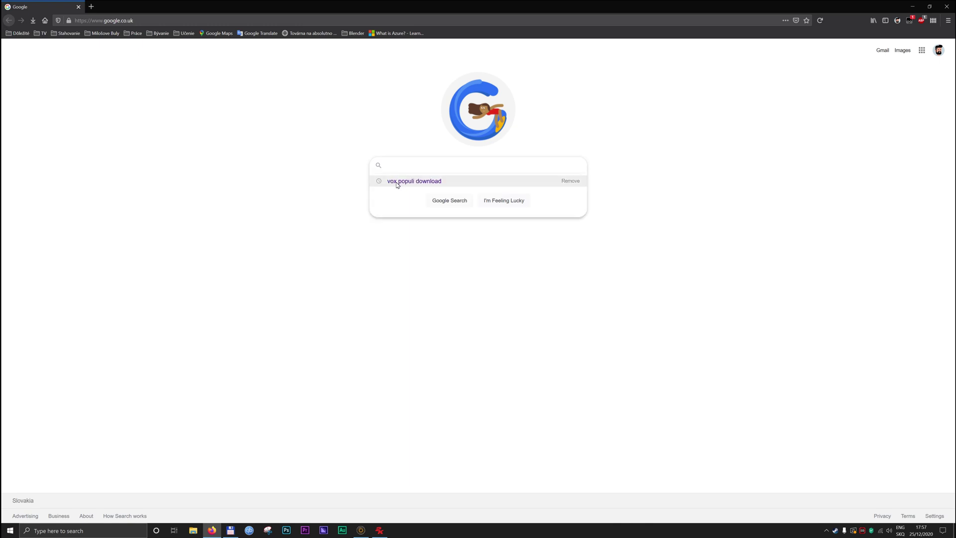
{"action": "left_click", "coordinate": [429, 181]}
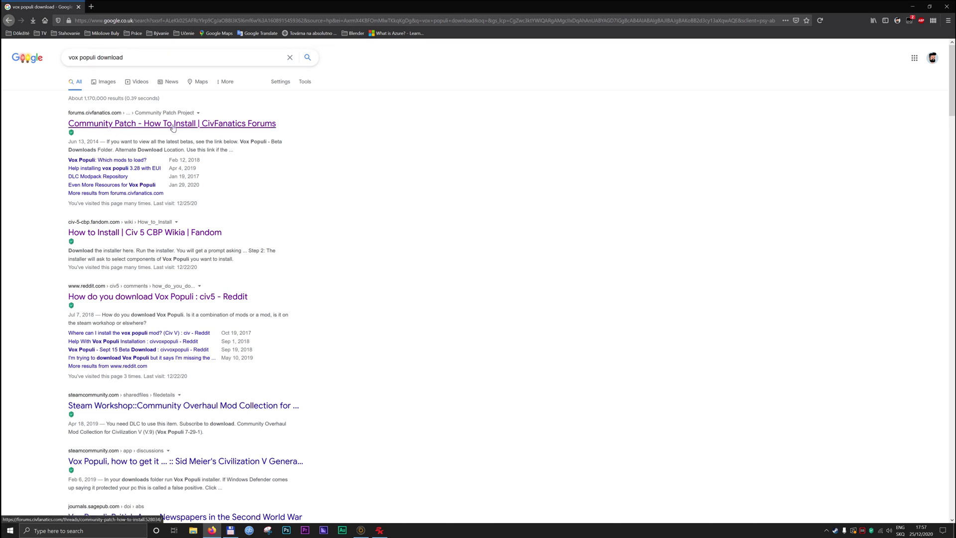
{"action": "left_click", "coordinate": [174, 128]}
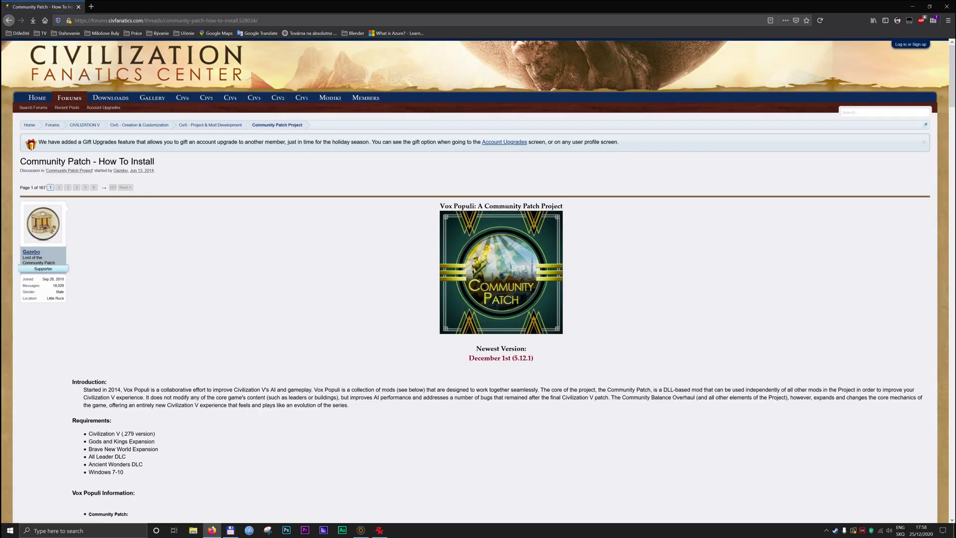
- Find the recommended automatic installer section in the thread and open the Vox Populi Automatic Installer link
{"action": "scroll", "coordinate": [284, 267], "scroll_direction": "down", "scroll_amount": 10}
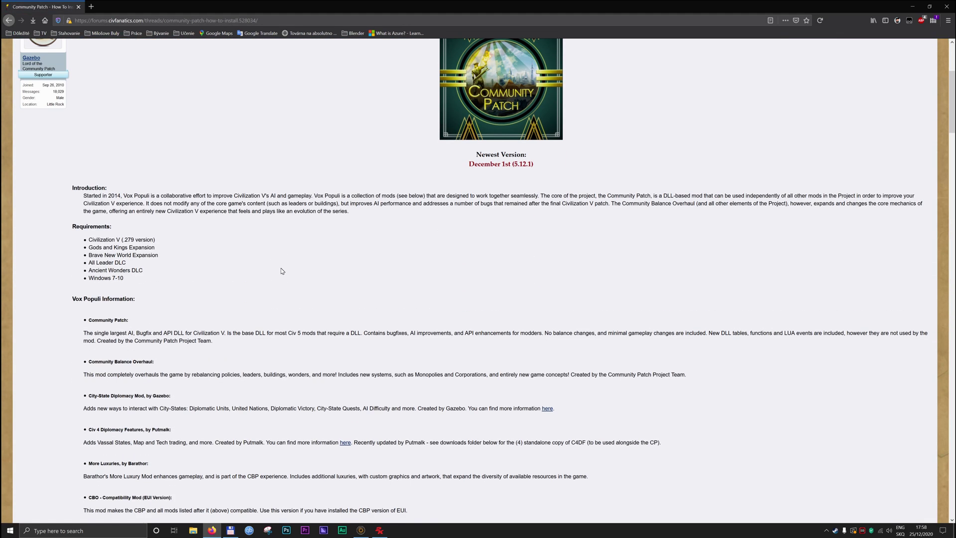
{"action": "scroll", "coordinate": [285, 257], "scroll_direction": "down", "scroll_amount": 3}
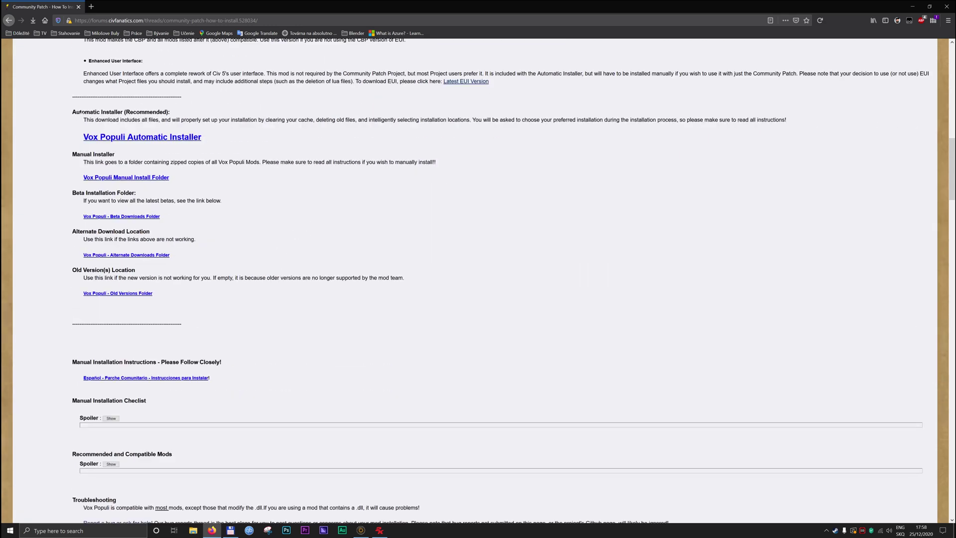
{"action": "left_click_drag", "start_coordinate": [80, 114], "coordinate": [180, 112]}
{"action": "left_click", "coordinate": [246, 109]}
{"action": "left_click", "coordinate": [149, 137]}
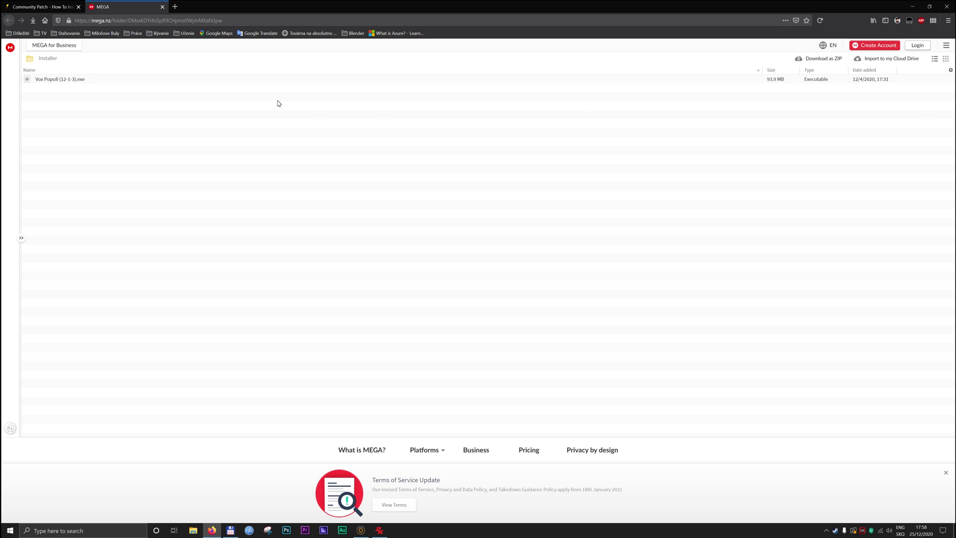
- Download Vox Populi (12-1-3).exe from MEGA as a standard download and save the file
{"action": "left_click", "coordinate": [88, 81]}
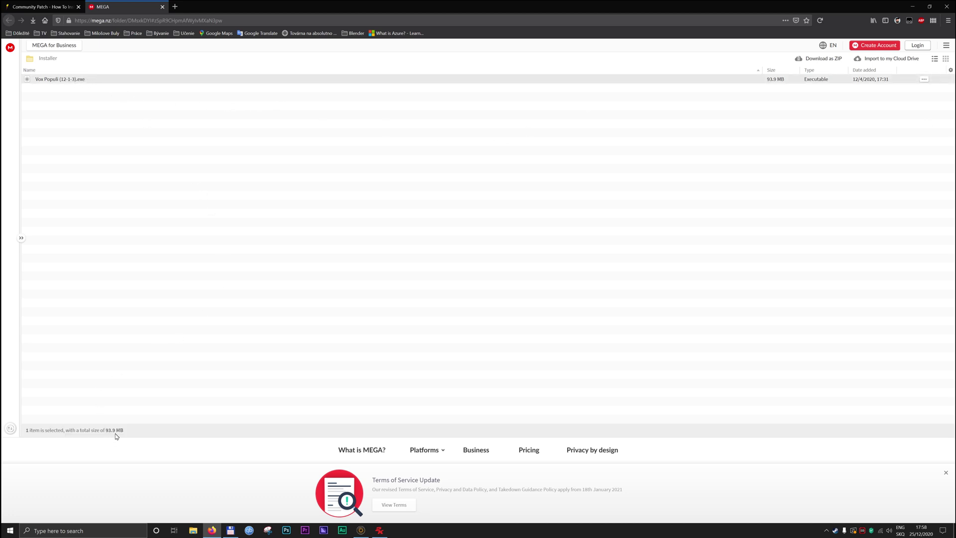
{"action": "right_click", "coordinate": [105, 81]}
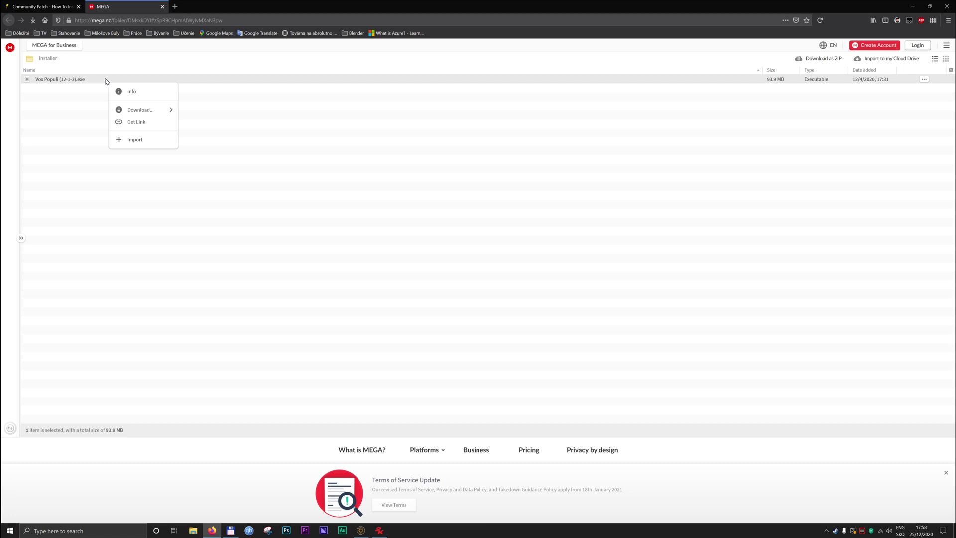
{"action": "mouse_move", "coordinate": [155, 109]}
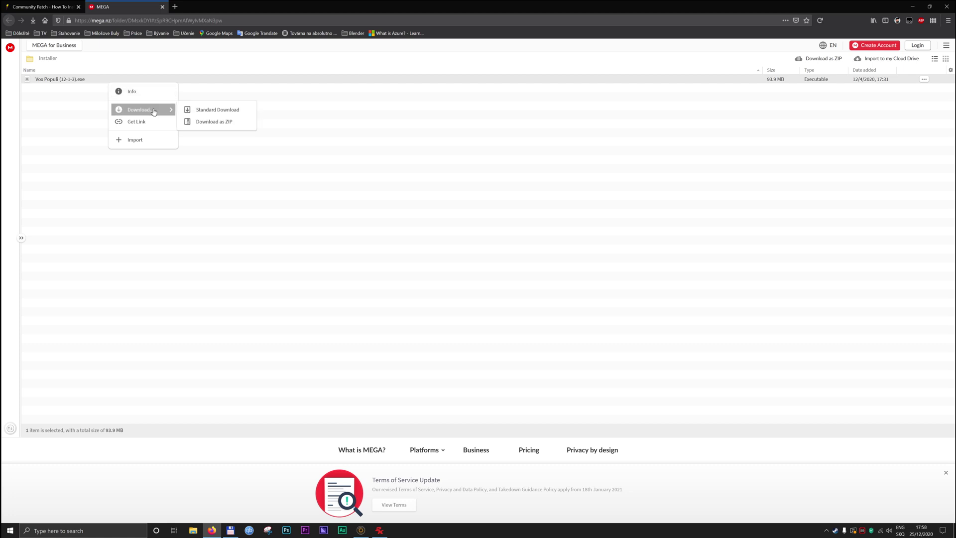
{"action": "left_click", "coordinate": [223, 111]}
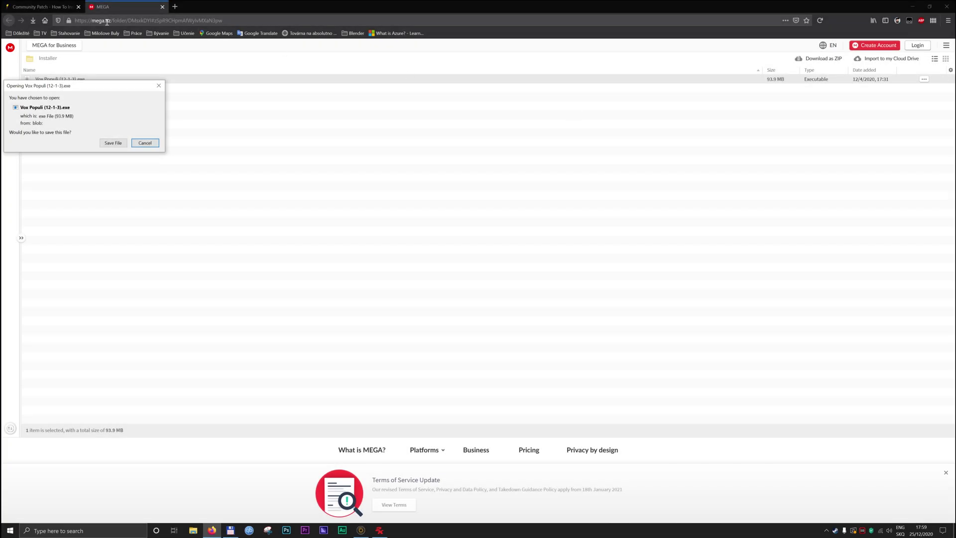
{"action": "left_click_drag", "start_coordinate": [82, 87], "coordinate": [327, 97]}
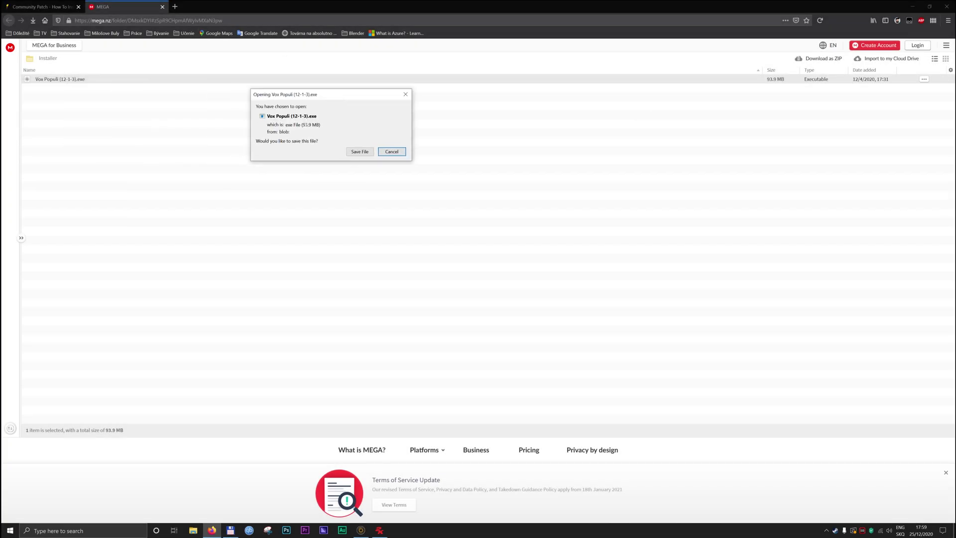
{"action": "left_click", "coordinate": [363, 153]}
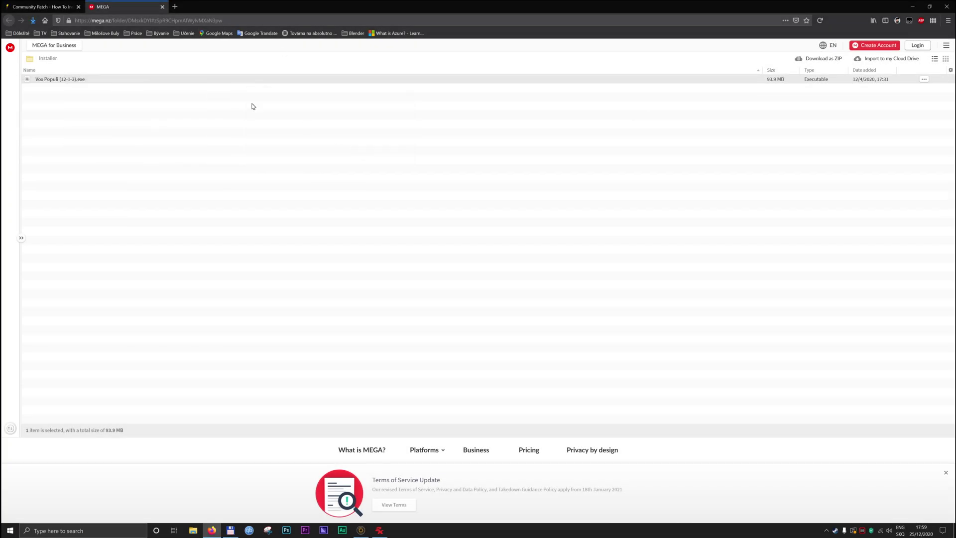
{"action": "left_click", "coordinate": [33, 21]}
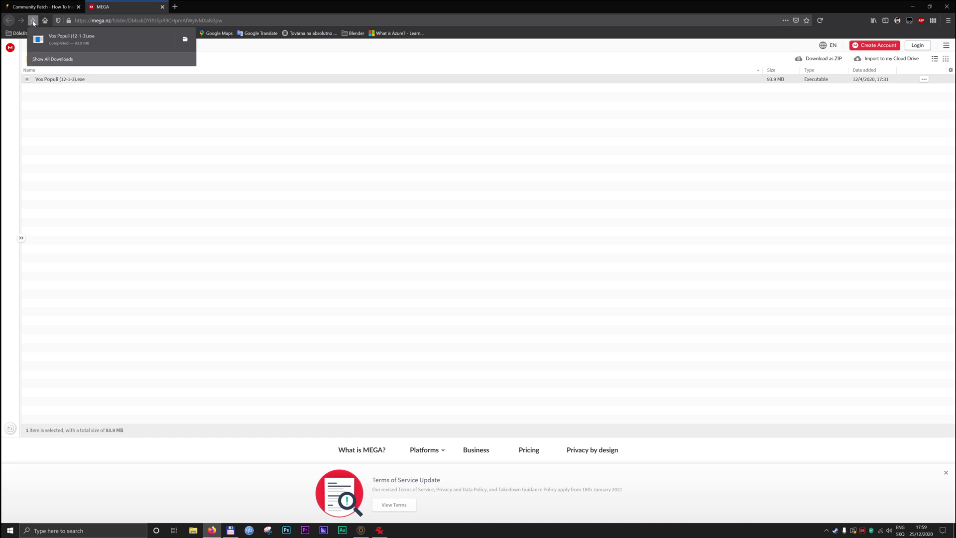
{"action": "left_click", "coordinate": [458, 532]}
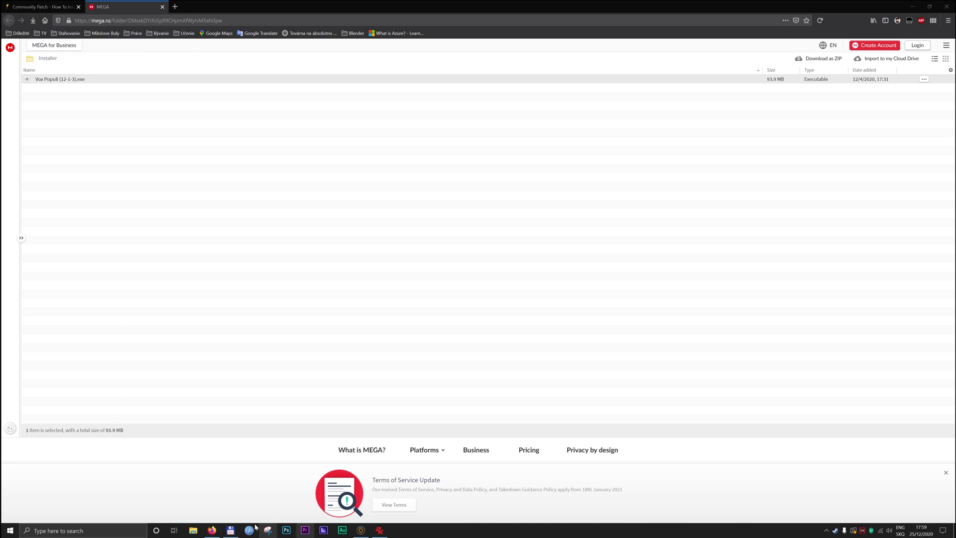
- Run the Vox Populi (12-1-3) installer from the Downloads folder in File Explorer, allowing it past the SmartScreen block
{"action": "left_click", "coordinate": [194, 530]}
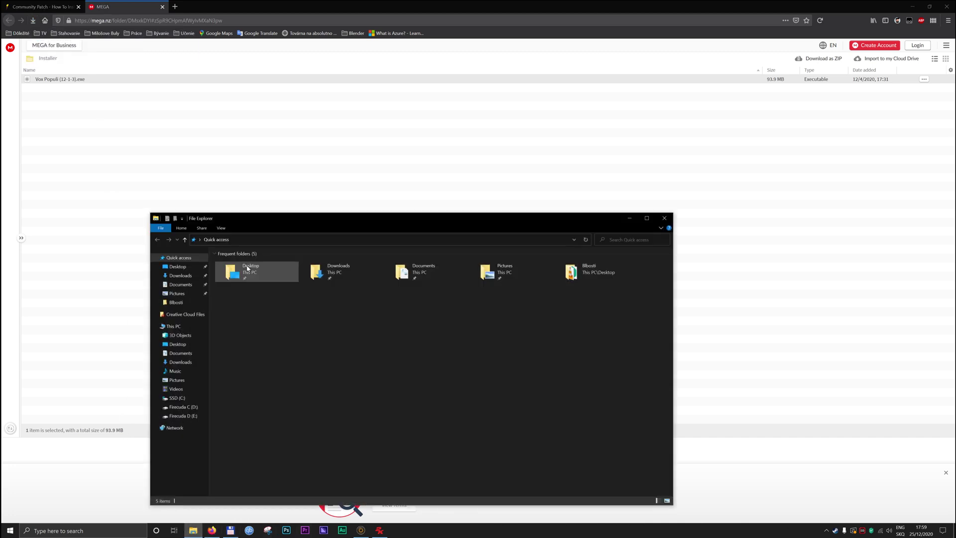
{"action": "left_click", "coordinate": [181, 275]}
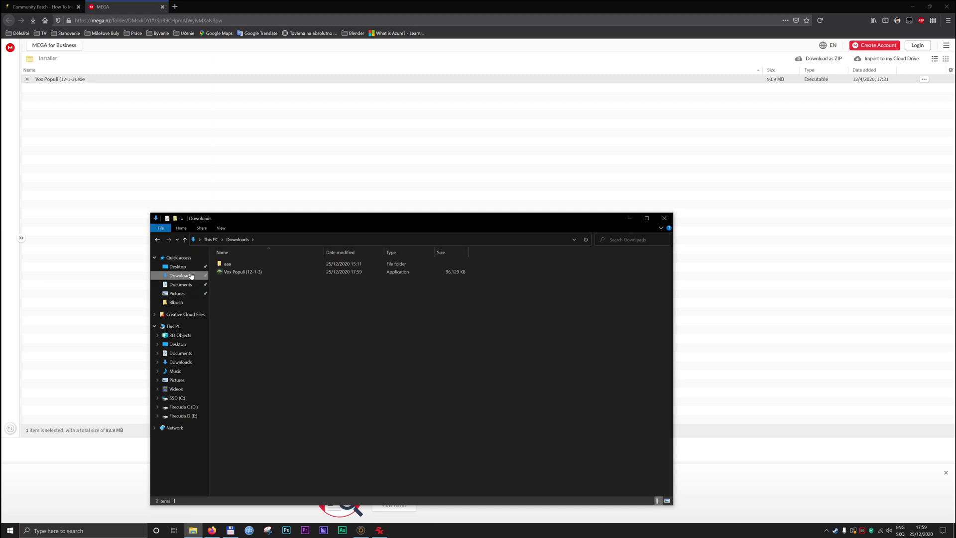
{"action": "double_click", "coordinate": [247, 272]}
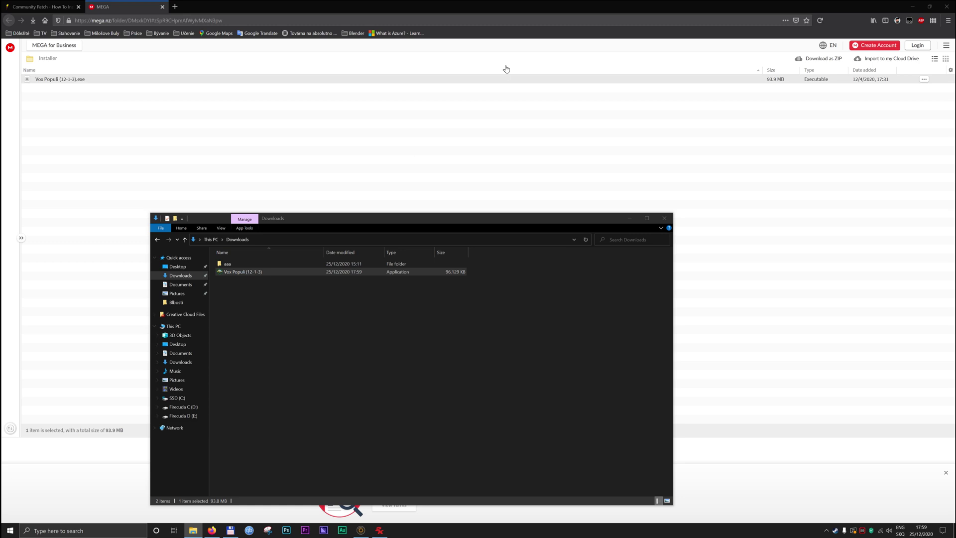
{"action": "left_click_drag", "start_coordinate": [448, 170], "coordinate": [389, 142]}
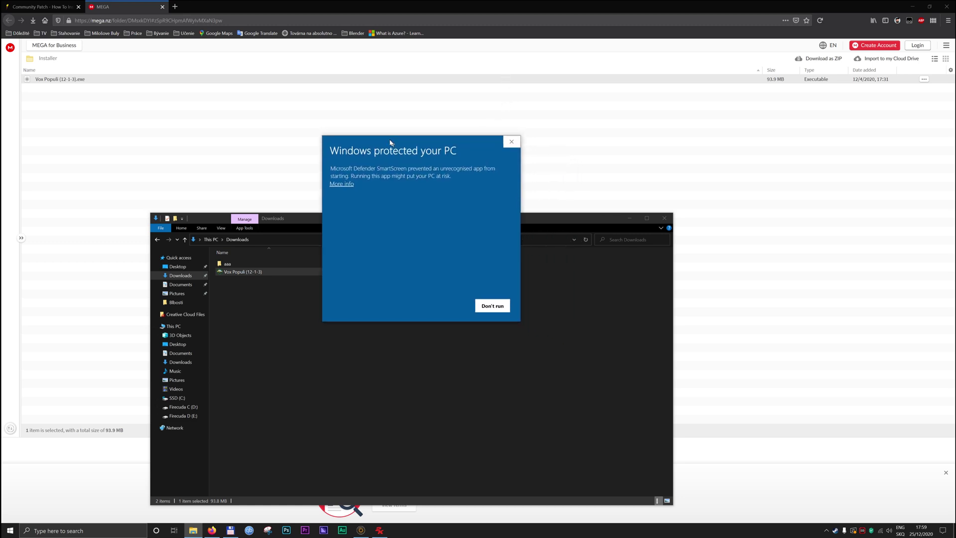
{"action": "left_click", "coordinate": [343, 187]}
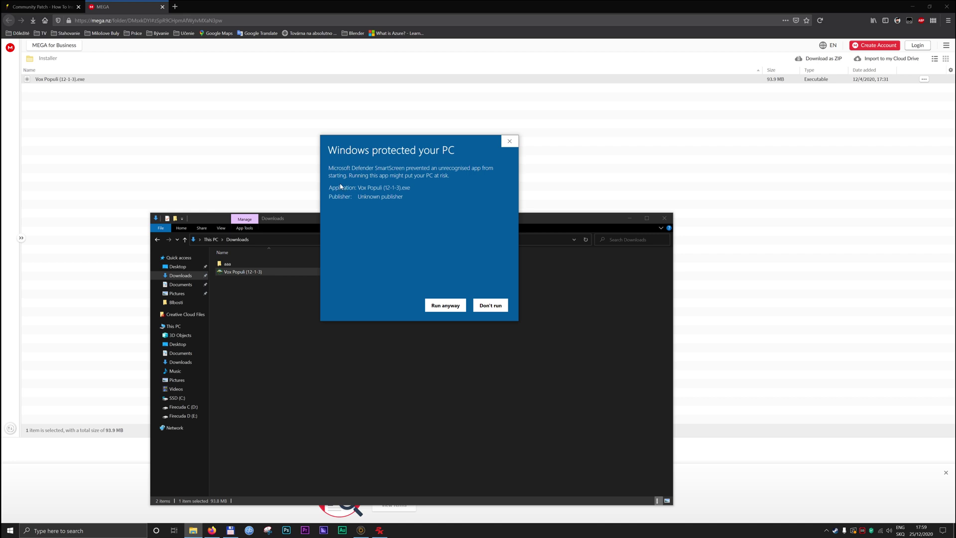
{"action": "left_click", "coordinate": [448, 310]}
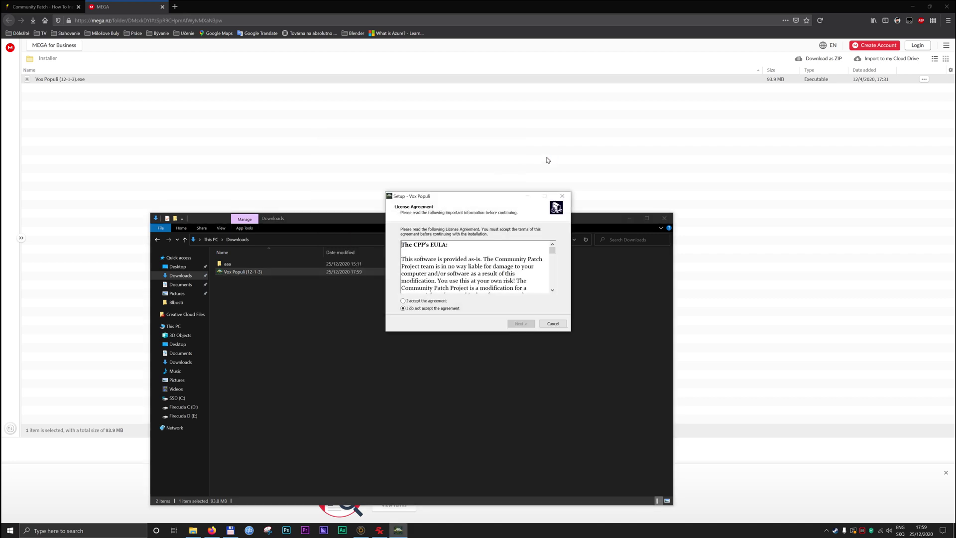
- Accept the Vox Populi license agreement and proceed through the information page to the destination selection
{"action": "left_click", "coordinate": [417, 301]}
{"action": "left_click", "coordinate": [520, 324]}
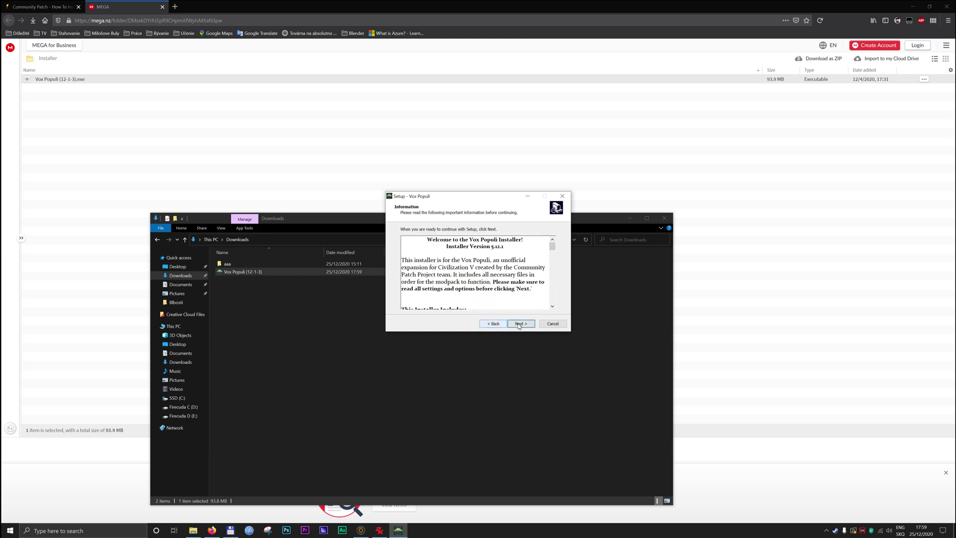
{"action": "left_click", "coordinate": [521, 324]}
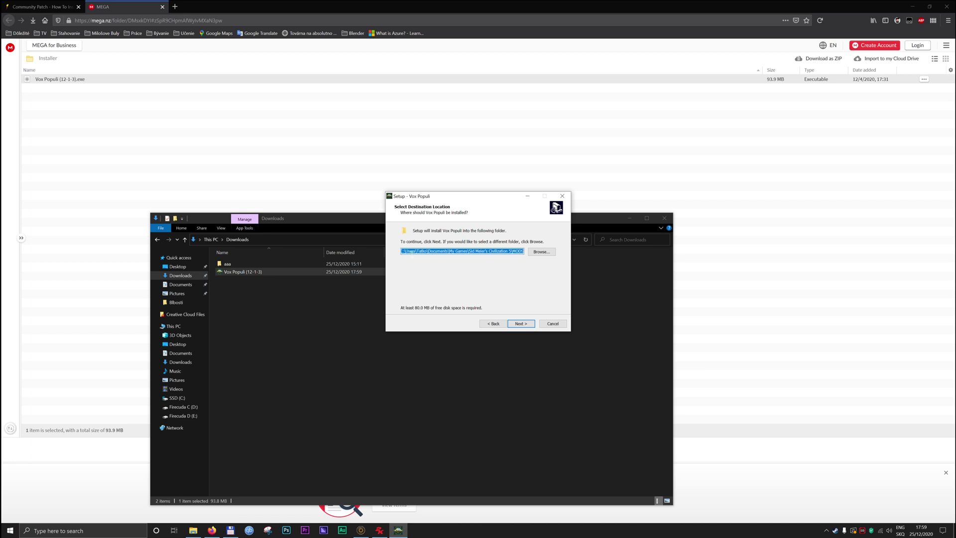
- Check the default destination path, keep the Sid Meier's Civilization 5\MODS folder, and agree to install into the existing folder
{"action": "left_click_drag", "start_coordinate": [410, 253], "coordinate": [524, 252]}
{"action": "left_click", "coordinate": [443, 251]}
{"action": "left_click", "coordinate": [409, 251]}
{"action": "left_click_drag", "start_coordinate": [410, 251], "coordinate": [402, 252]}
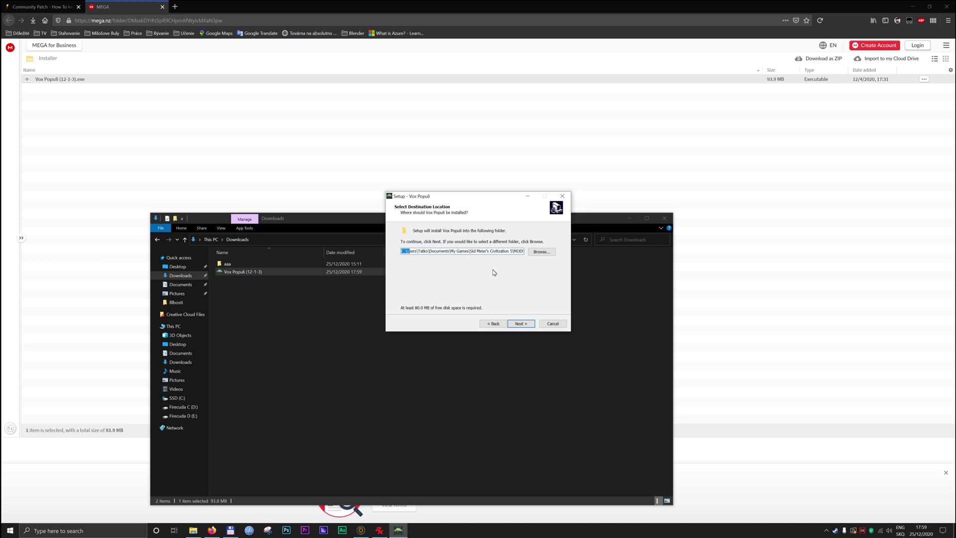
{"action": "left_click", "coordinate": [500, 251]}
{"action": "left_click_drag", "start_coordinate": [504, 251], "coordinate": [544, 254]}
{"action": "left_click", "coordinate": [514, 252]}
{"action": "left_click", "coordinate": [520, 324]}
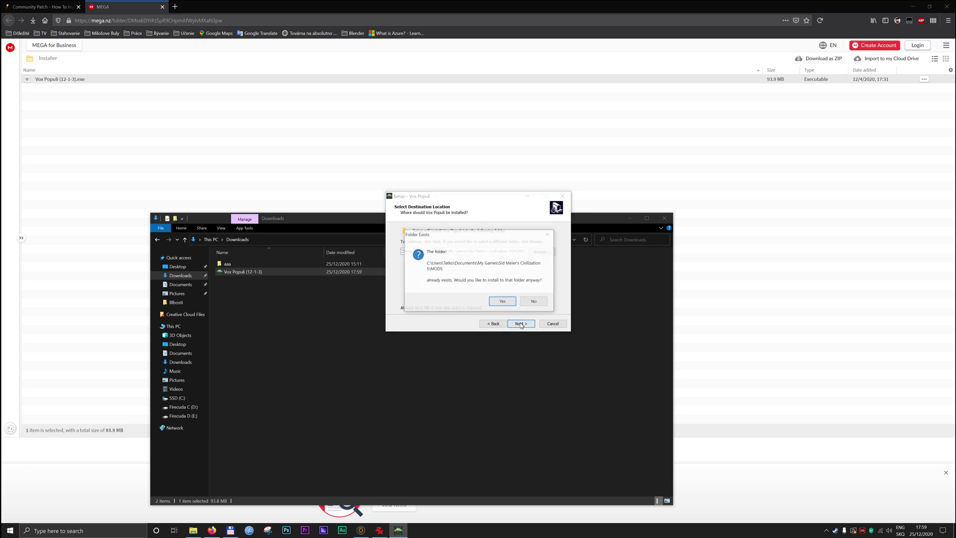
{"action": "left_click", "coordinate": [503, 303]}
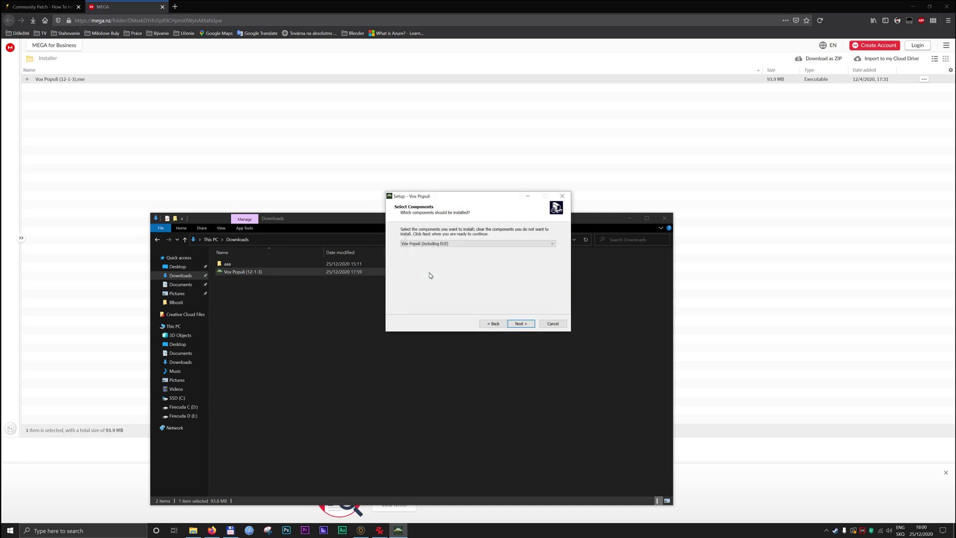
- Review the available component sets and continue with Vox Populi (including EUI)
{"action": "left_click", "coordinate": [432, 244]}
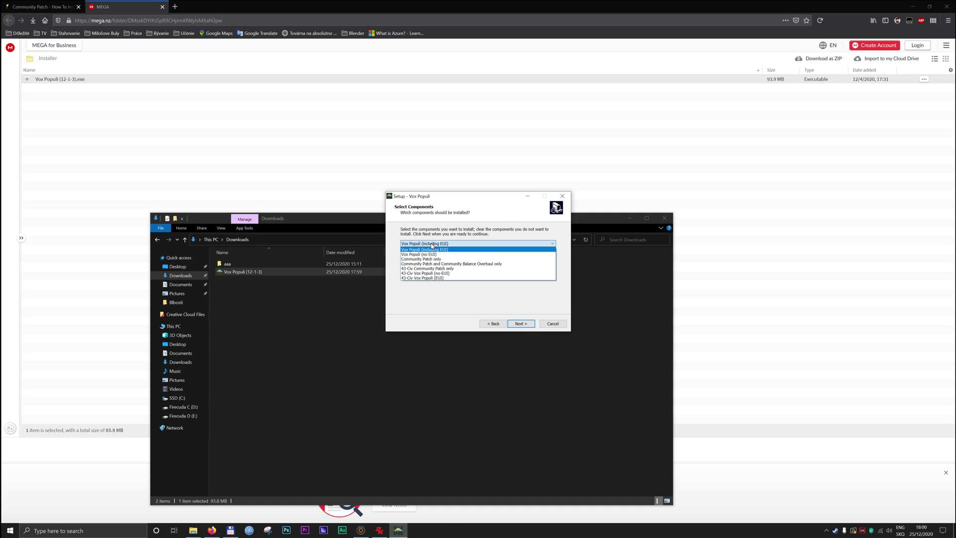
{"action": "left_click", "coordinate": [458, 238]}
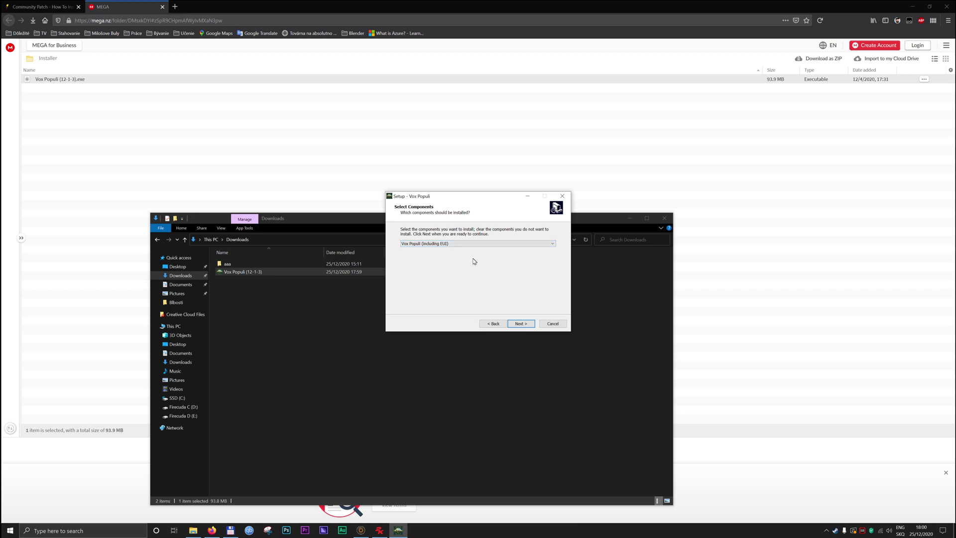
{"action": "left_click", "coordinate": [520, 324]}
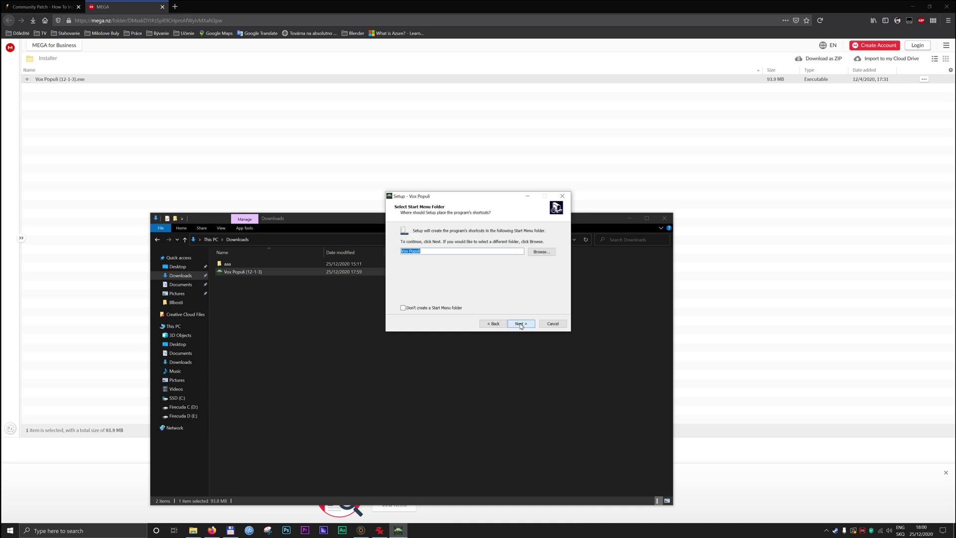
- Opt out of creating a Start Menu folder and start the Vox Populi installation
{"action": "left_click", "coordinate": [404, 309]}
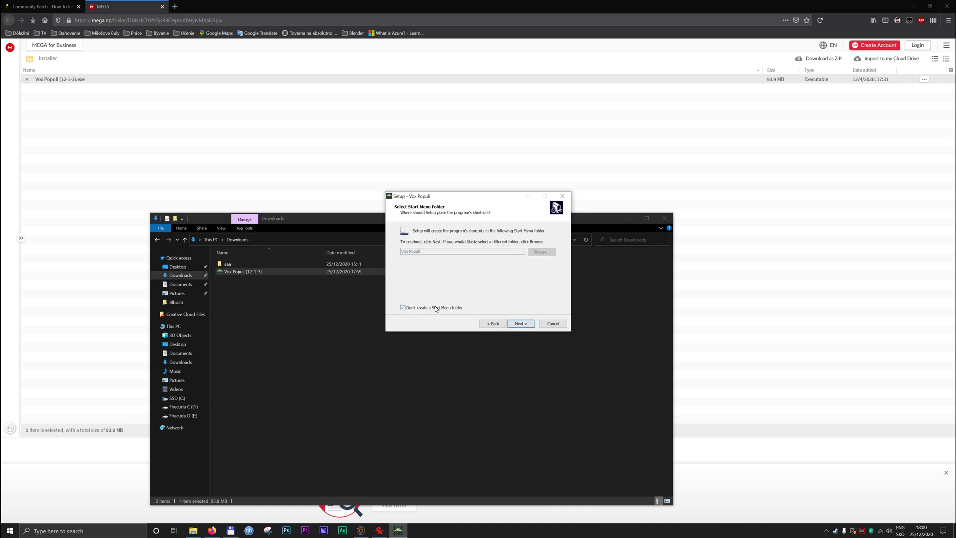
{"action": "left_click", "coordinate": [522, 323]}
{"action": "left_click", "coordinate": [524, 322]}
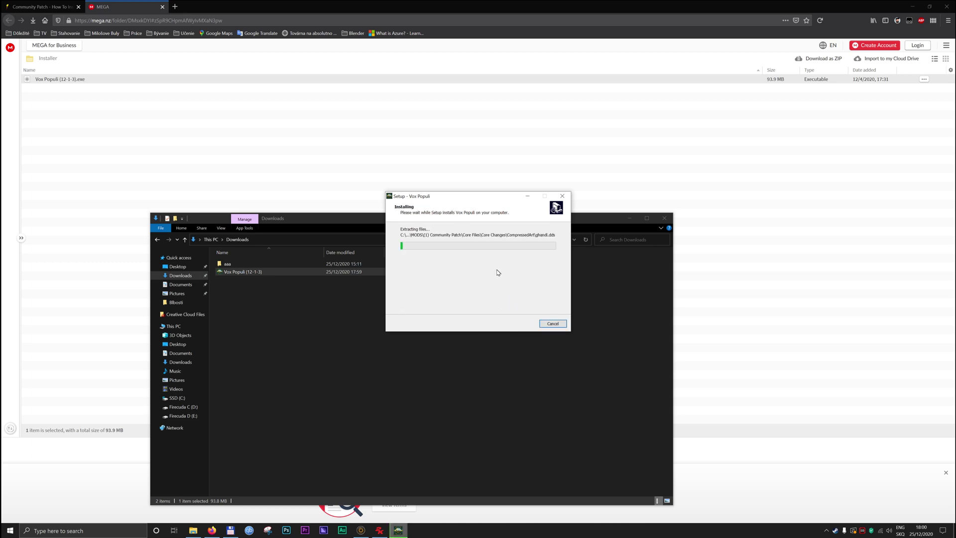
- Close File Explorer and the browser with all its tabs, and finish the Vox Populi setup wizard
{"action": "left_click", "coordinate": [665, 220]}
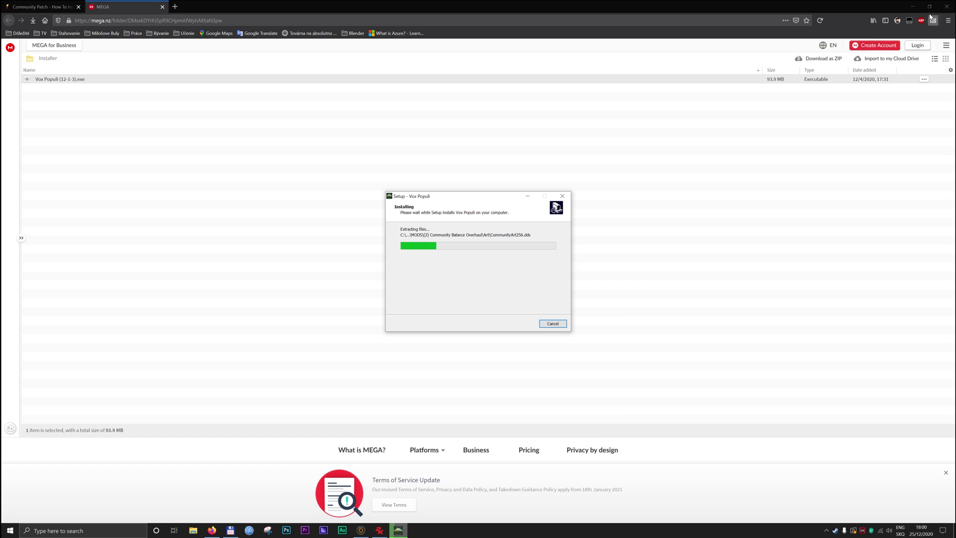
{"action": "left_click", "coordinate": [947, 7]}
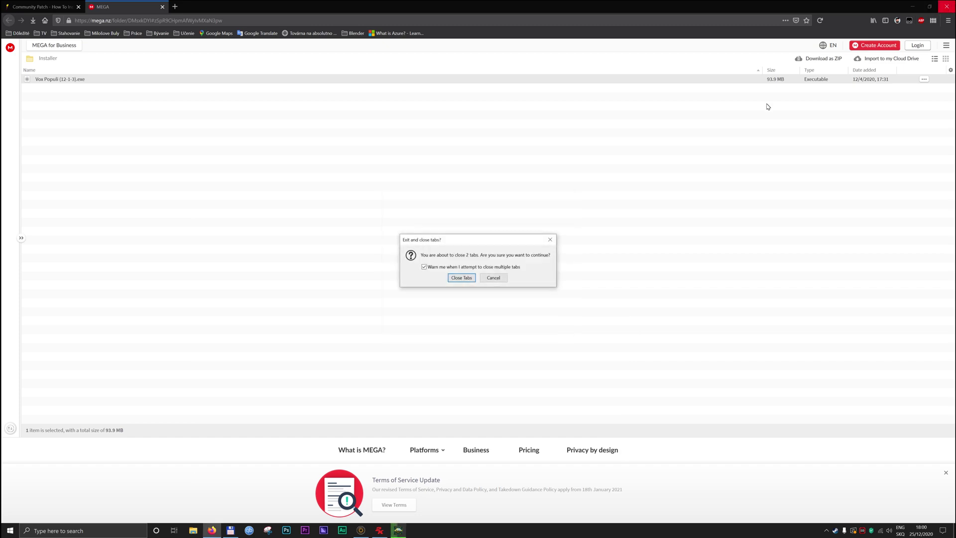
{"action": "left_click", "coordinate": [463, 278]}
{"action": "left_click_drag", "start_coordinate": [490, 197], "coordinate": [256, 65]}
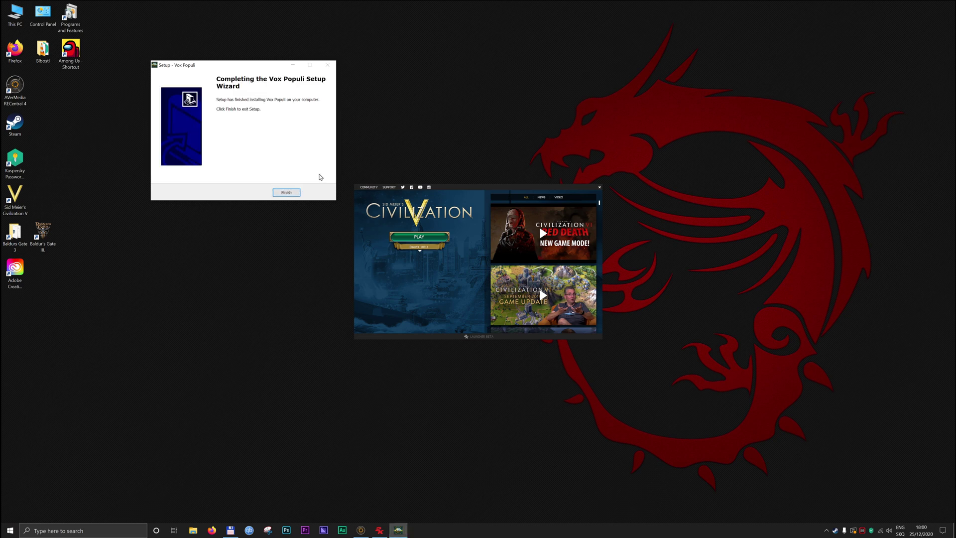
{"action": "left_click", "coordinate": [286, 192]}
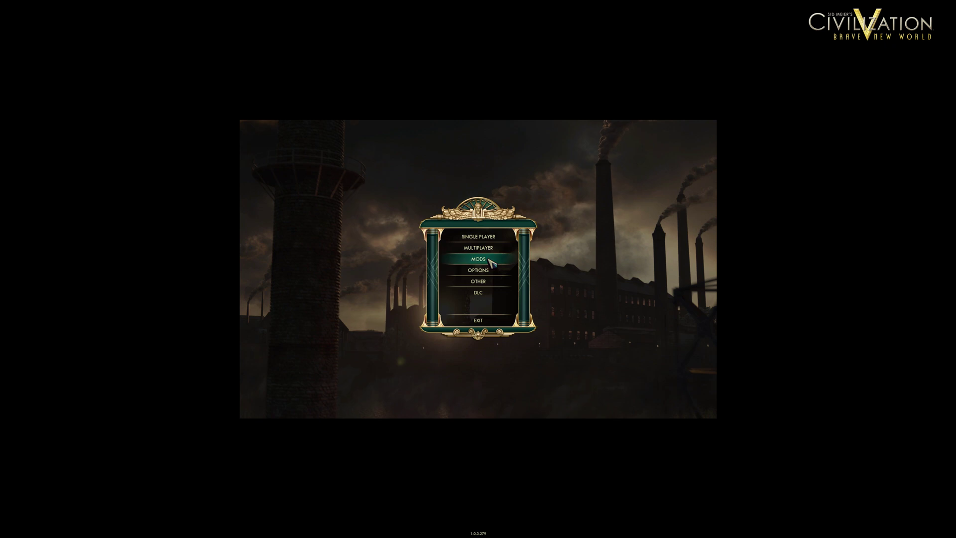
- Open the mods list and enable all Vox Populi components from (1) Community Patch through (6a) Compatibility Files (EUI)
{"action": "left_click", "coordinate": [487, 260]}
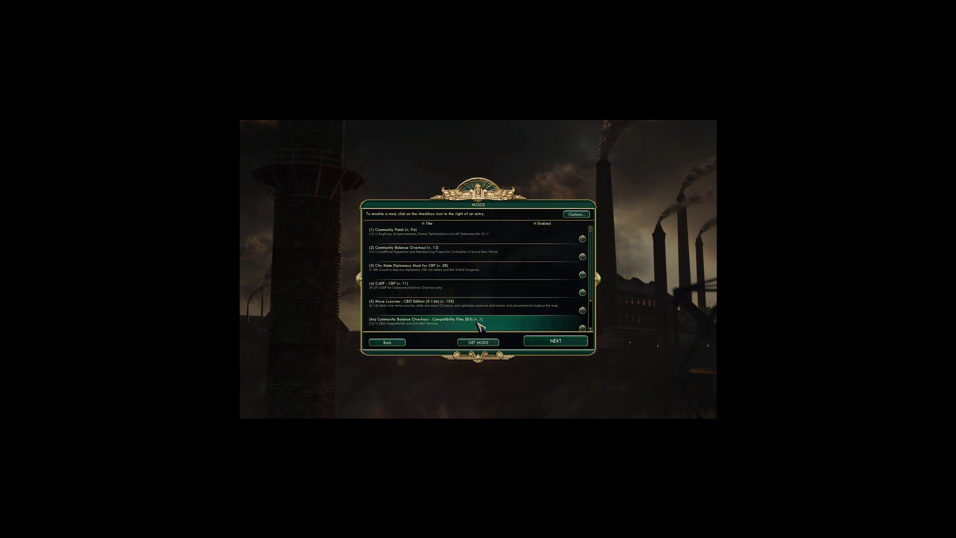
{"action": "left_click", "coordinate": [582, 238]}
{"action": "left_click", "coordinate": [582, 256]}
{"action": "left_click", "coordinate": [582, 274]}
{"action": "left_click", "coordinate": [582, 293]}
{"action": "left_click", "coordinate": [582, 310]}
{"action": "scroll", "coordinate": [585, 311], "scroll_direction": "down", "scroll_amount": 2}
{"action": "left_click", "coordinate": [583, 289]}
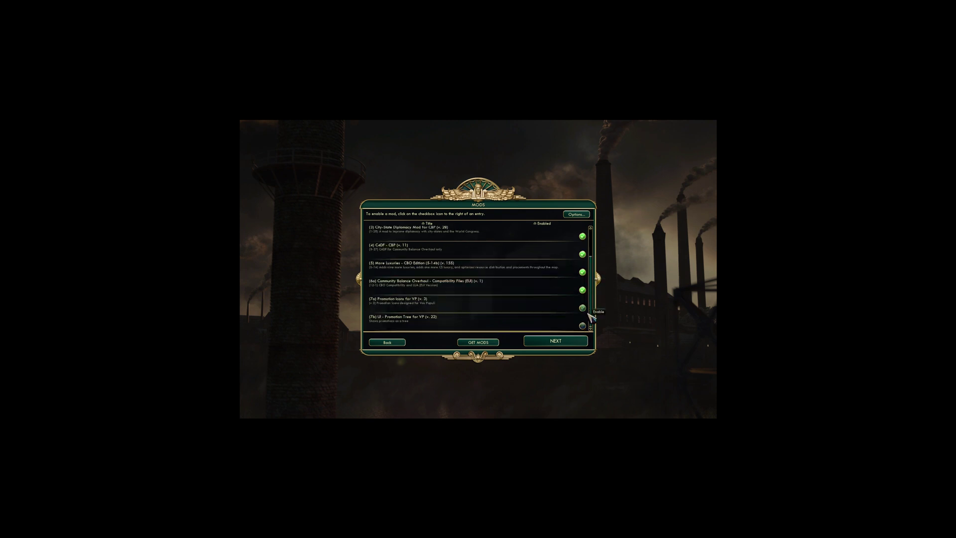
{"action": "scroll", "coordinate": [597, 248], "scroll_direction": "up", "scroll_amount": 2}
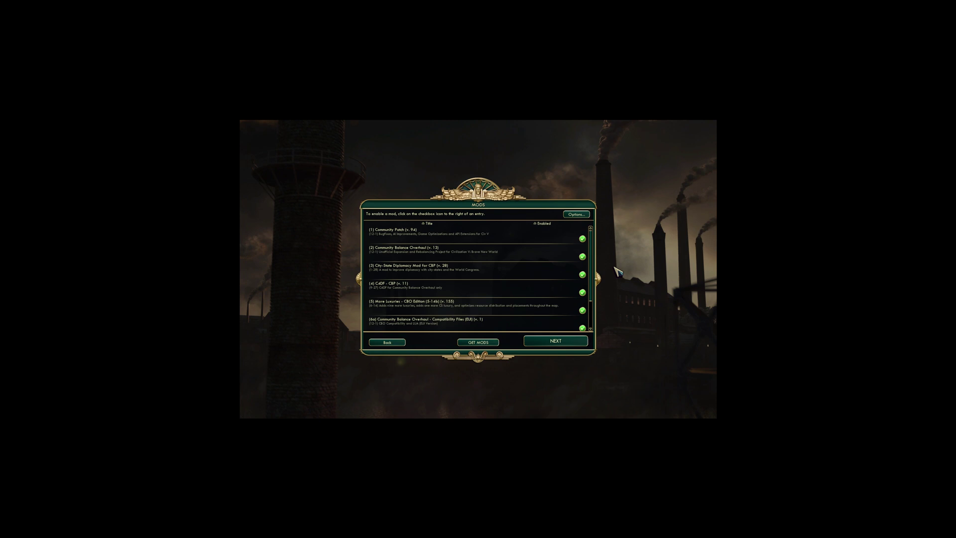
- Open the Steam Workshop through the game's option for getting more mods and search it for "jfd's"
{"action": "left_click", "coordinate": [480, 342]}
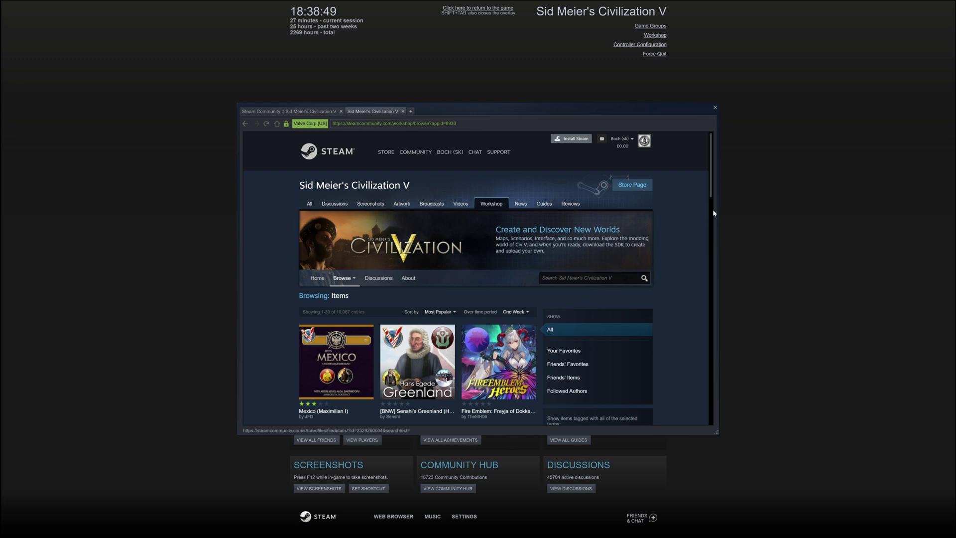
{"action": "left_click", "coordinate": [574, 282]}
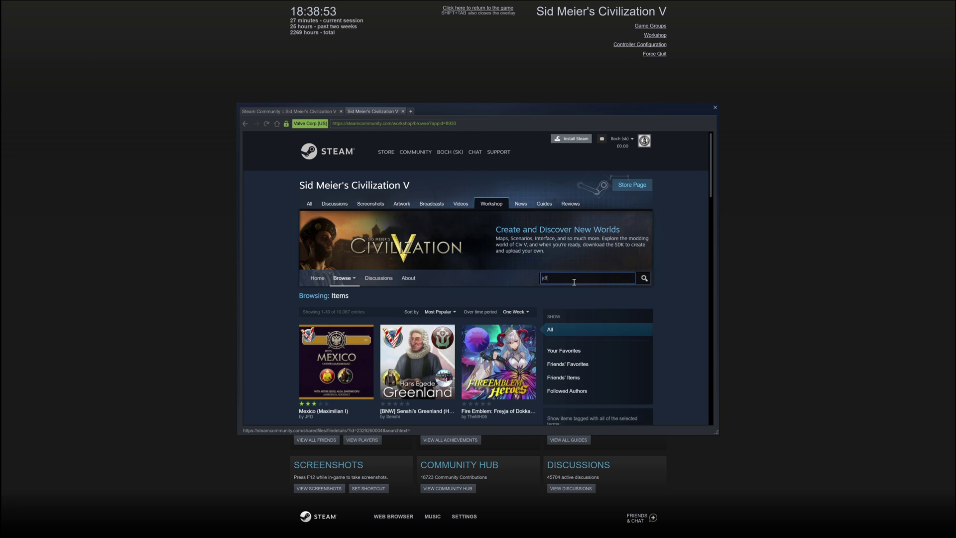
{"action": "key", "text": "Return"}
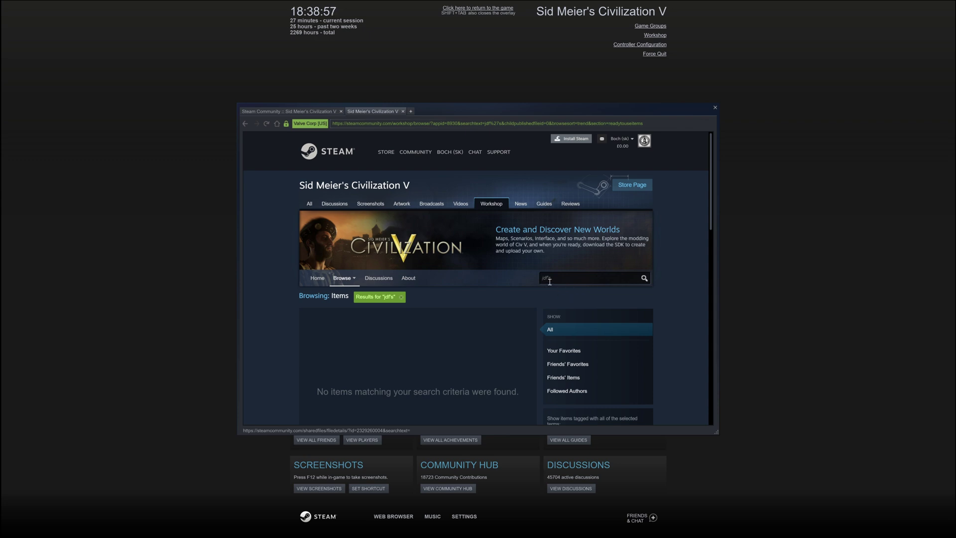
{"action": "left_click", "coordinate": [549, 282]}
{"action": "key", "text": "Return"}
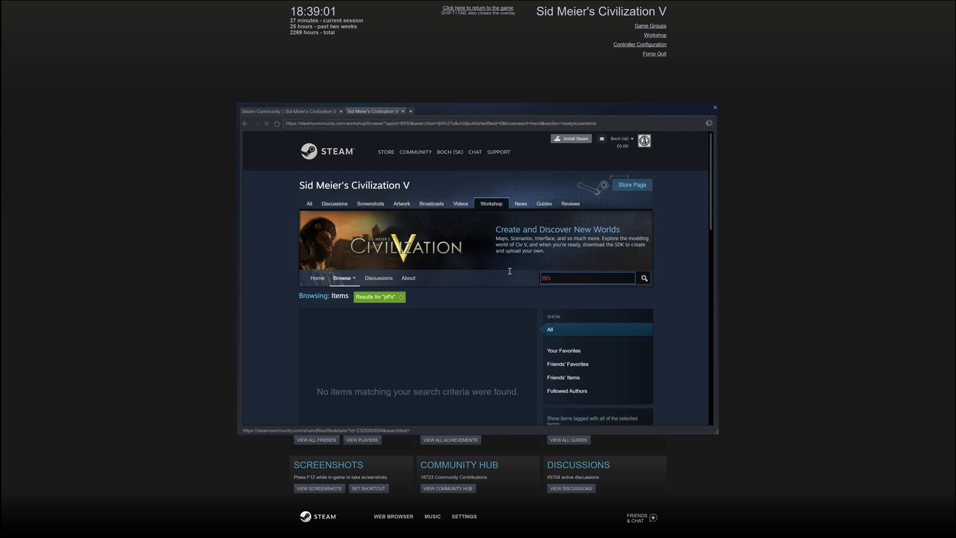
- Preview the game setup screenshot of JFD's Civilizations - Prussia (Frederick) for Vox Populi, and subscribe to the mod before returning to the results
{"action": "scroll", "coordinate": [419, 347], "scroll_direction": "down", "scroll_amount": 5}
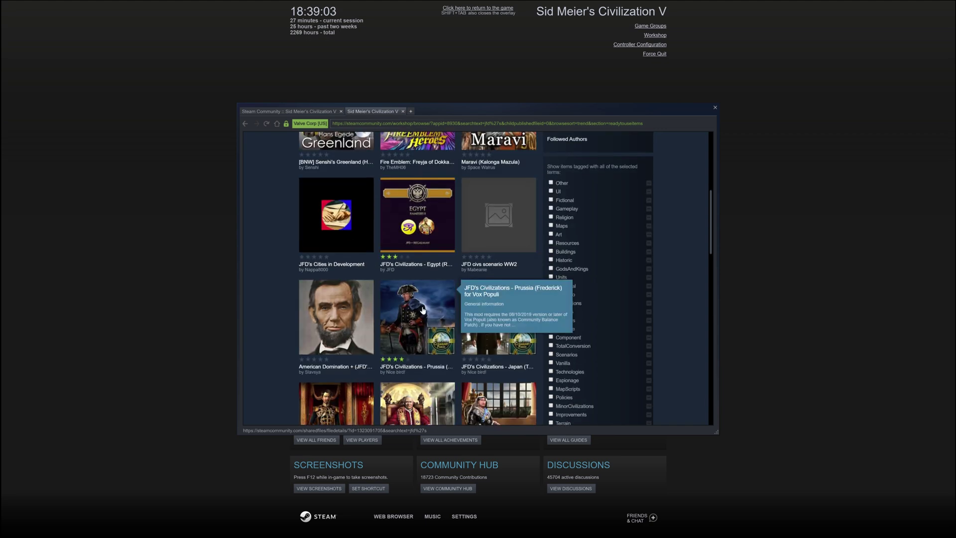
{"action": "left_click", "coordinate": [420, 310]}
{"action": "scroll", "coordinate": [420, 324], "scroll_direction": "down", "scroll_amount": 1}
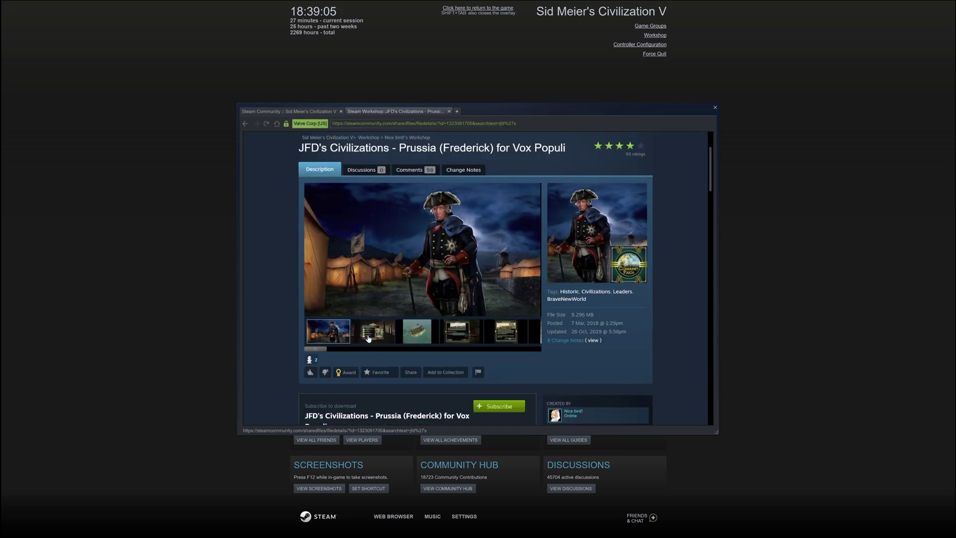
{"action": "left_click", "coordinate": [367, 337]}
{"action": "left_click", "coordinate": [427, 255]}
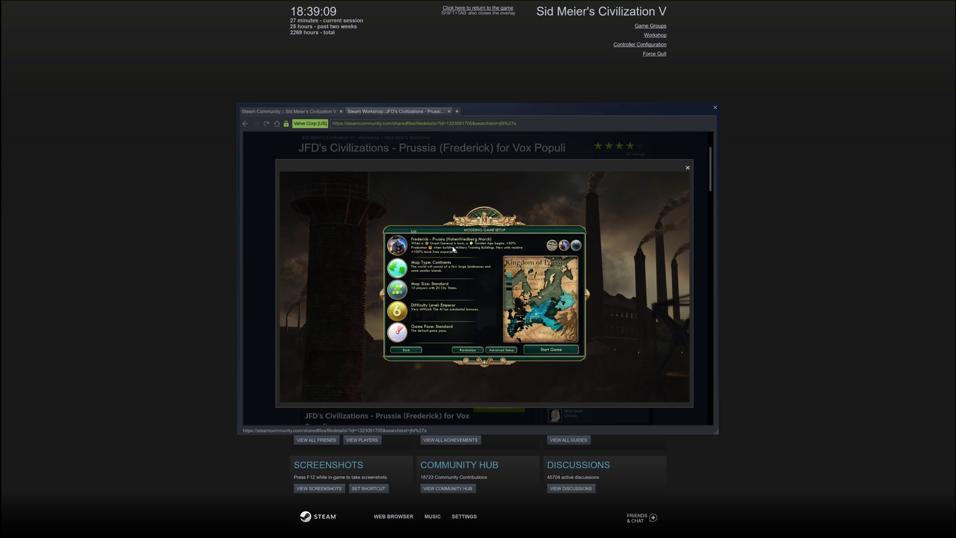
{"action": "left_click", "coordinate": [687, 168]}
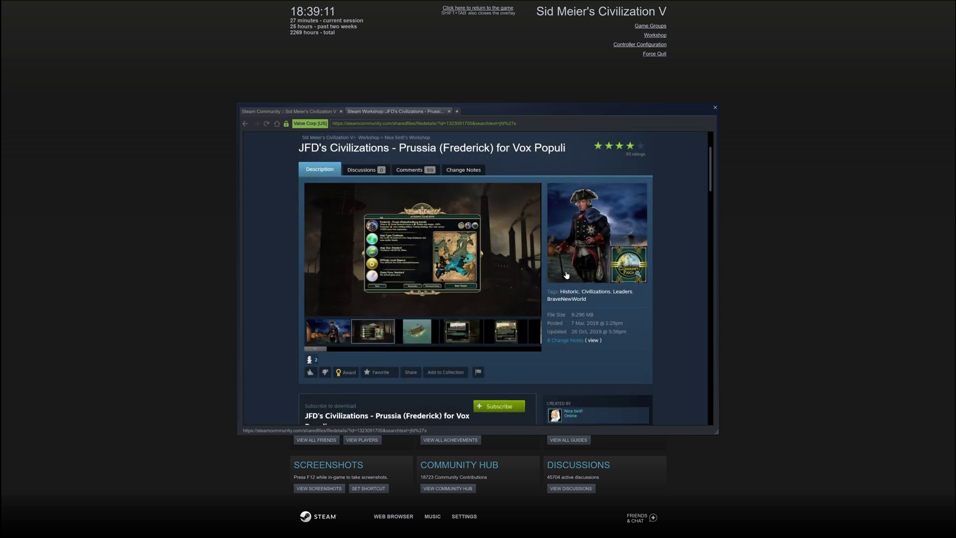
{"action": "scroll", "coordinate": [497, 343], "scroll_direction": "down", "scroll_amount": 1}
{"action": "left_click", "coordinate": [503, 349]}
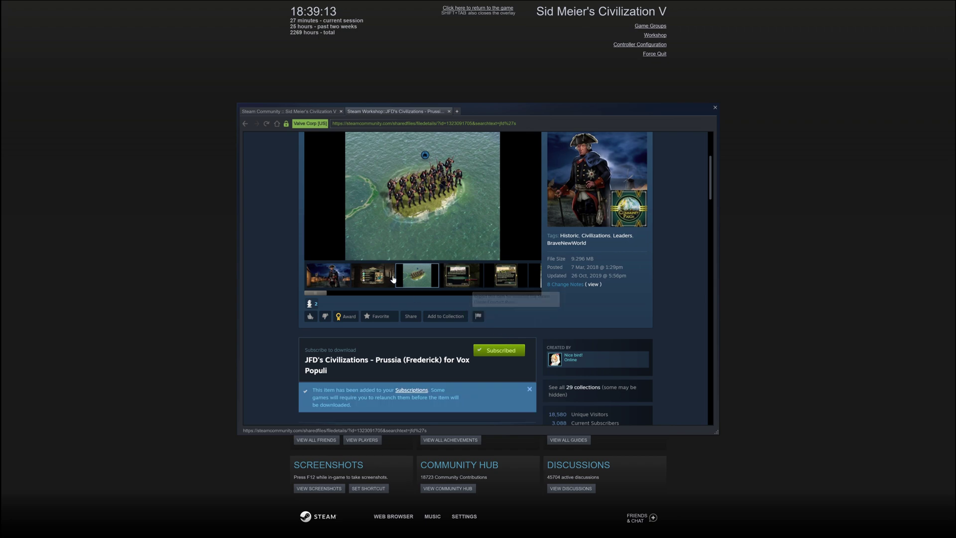
{"action": "scroll", "coordinate": [487, 325], "scroll_direction": "up", "scroll_amount": 3}
{"action": "left_click", "coordinate": [245, 125]}
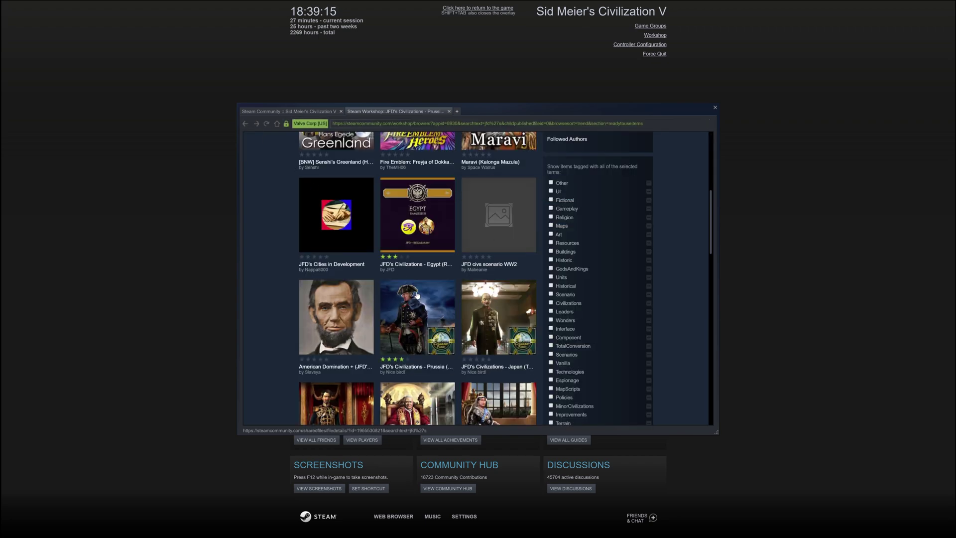
- Preview the setup screenshot of JFD's Civilizations - Papal States (Pius IX) for Vox Populi, and subscribe to it before going back to the results
{"action": "scroll", "coordinate": [407, 312], "scroll_direction": "down", "scroll_amount": 3}
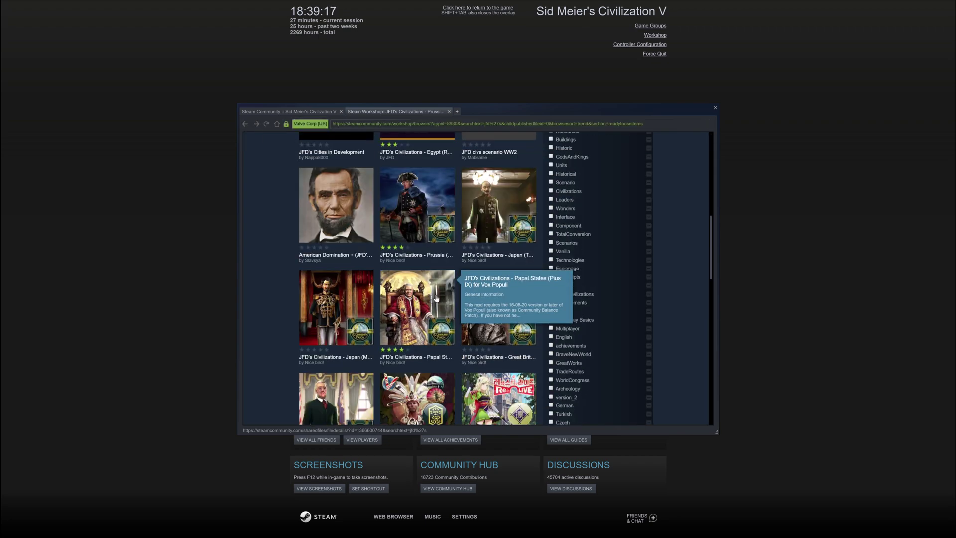
{"action": "left_click", "coordinate": [407, 313]}
{"action": "scroll", "coordinate": [377, 376], "scroll_direction": "down", "scroll_amount": 1}
{"action": "left_click", "coordinate": [376, 377]}
{"action": "left_click", "coordinate": [532, 247]}
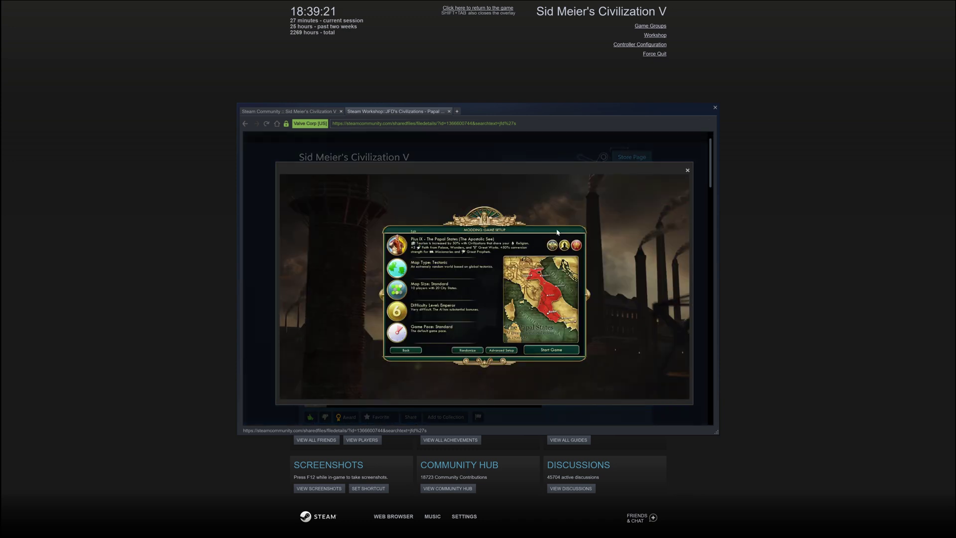
{"action": "left_click", "coordinate": [687, 171]}
{"action": "scroll", "coordinate": [586, 273], "scroll_direction": "down", "scroll_amount": 1}
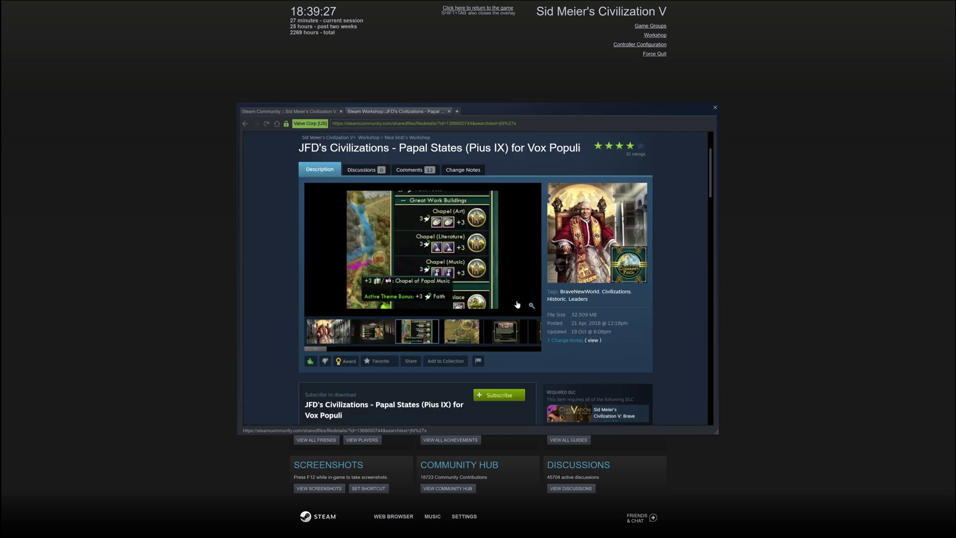
{"action": "left_click", "coordinate": [499, 395]}
{"action": "left_click", "coordinate": [244, 124]}
- Preview JFD's Civilizations - Great Britain (Victoria) for Vox Populi, subscribe to it, and return to the search results
{"action": "scroll", "coordinate": [498, 224], "scroll_direction": "down", "scroll_amount": 2}
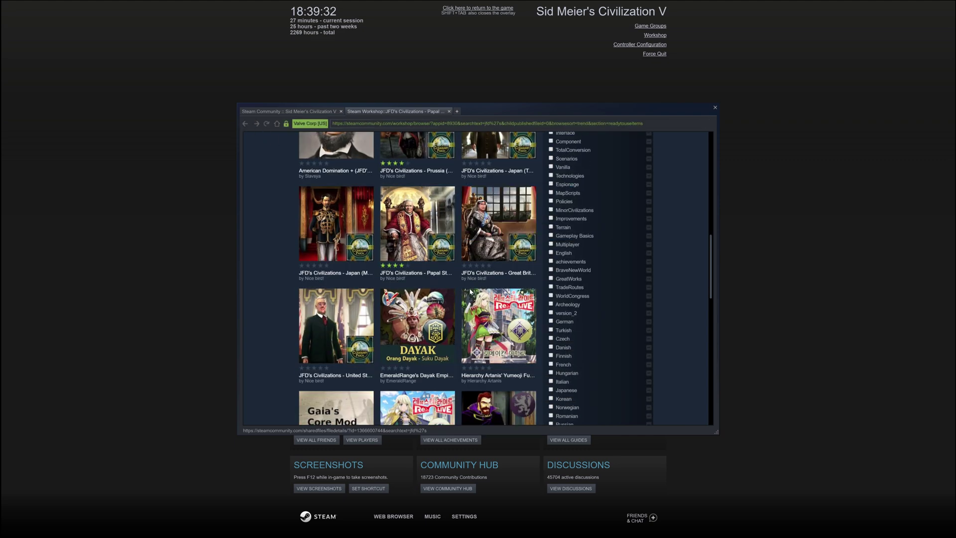
{"action": "left_click", "coordinate": [499, 220]}
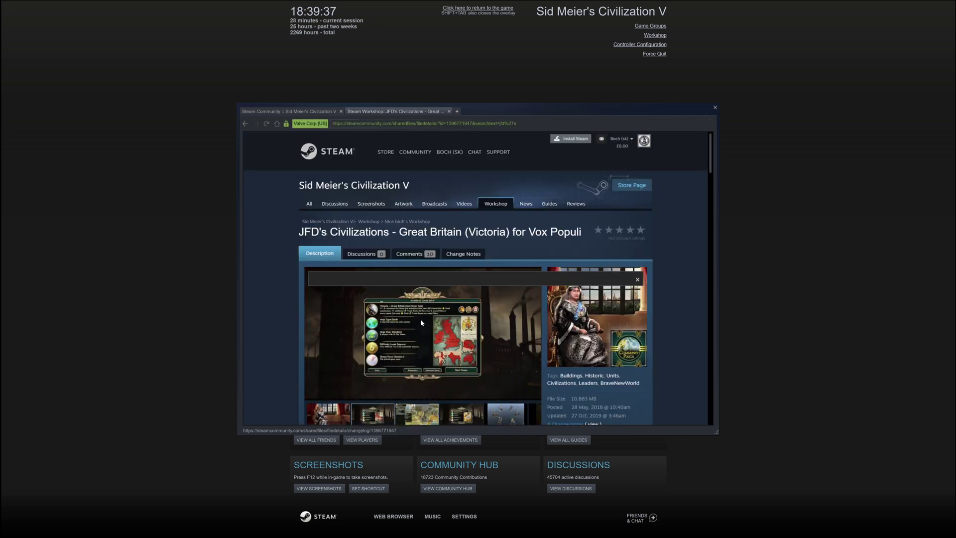
{"action": "left_click", "coordinate": [428, 311]}
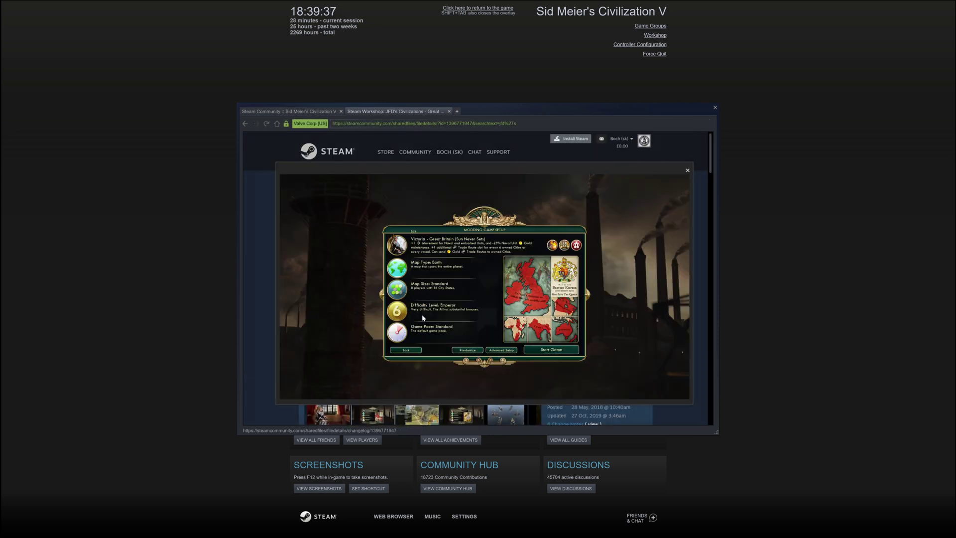
{"action": "left_click", "coordinate": [688, 171]}
{"action": "scroll", "coordinate": [498, 348], "scroll_direction": "down", "scroll_amount": 3}
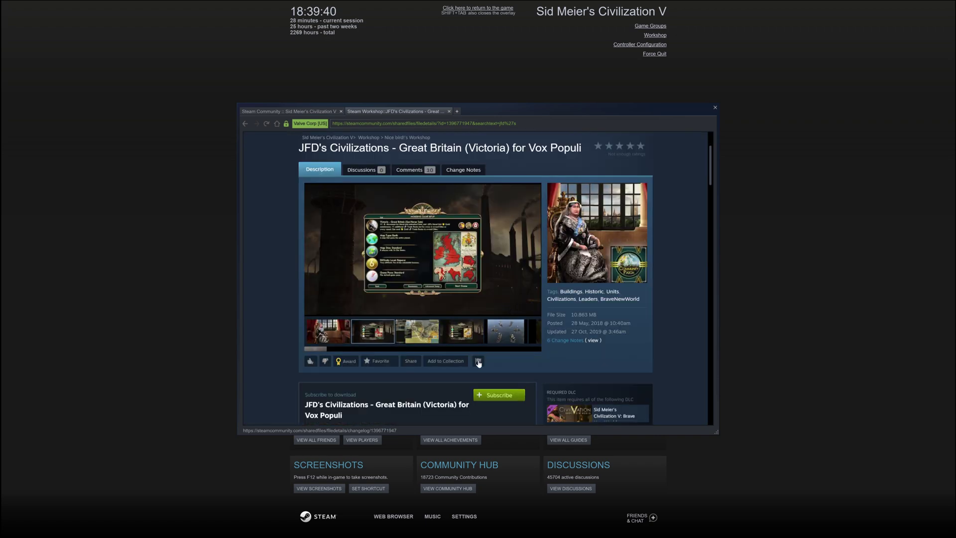
{"action": "left_click", "coordinate": [500, 395]}
{"action": "scroll", "coordinate": [264, 142], "scroll_direction": "up", "scroll_amount": 2}
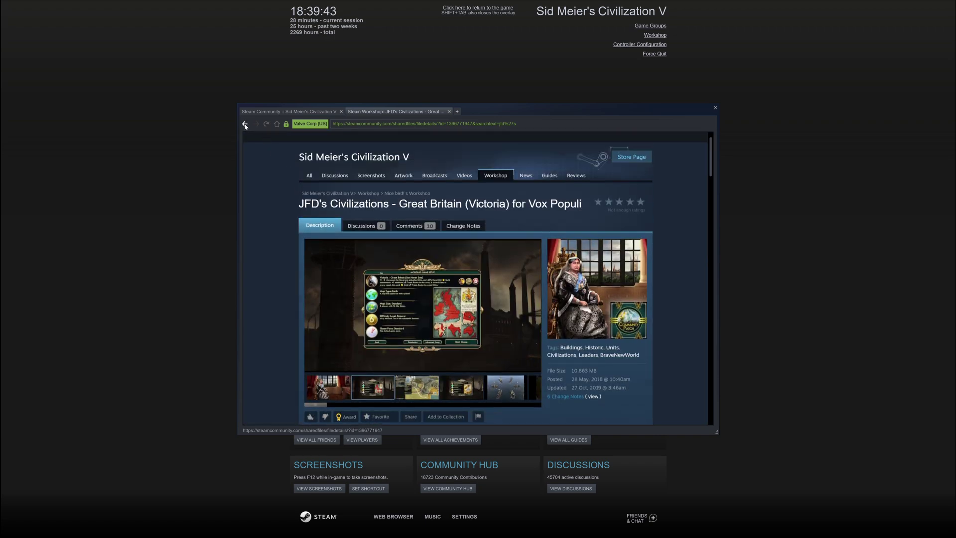
{"action": "left_click", "coordinate": [245, 124]}
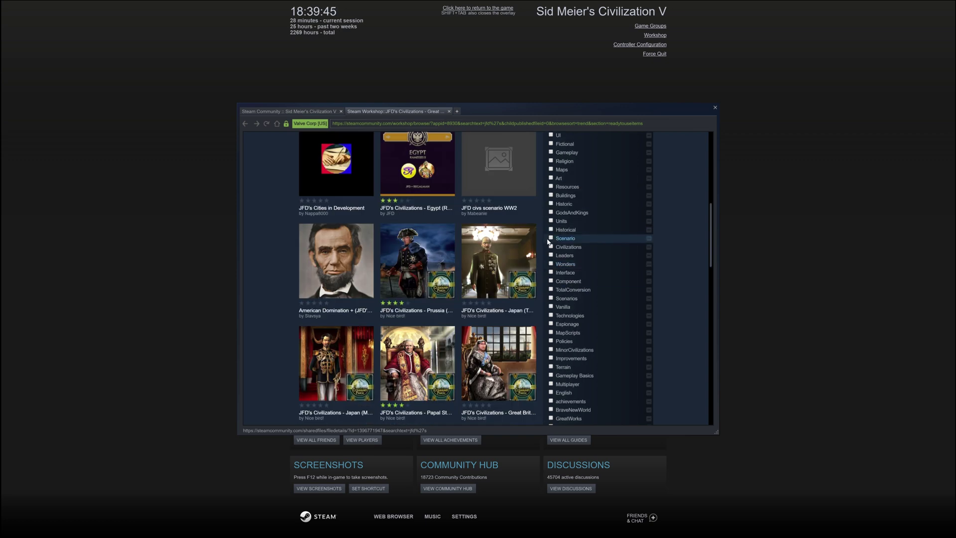
- Clear the current Workshop search filter and search for "historical religions"
{"action": "scroll", "coordinate": [541, 238], "scroll_direction": "up", "scroll_amount": 3}
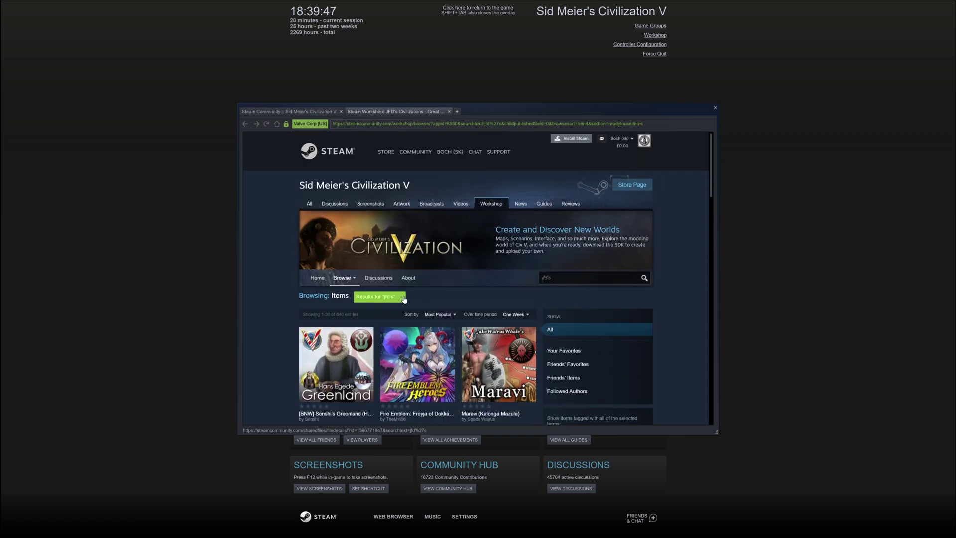
{"action": "left_click", "coordinate": [403, 297]}
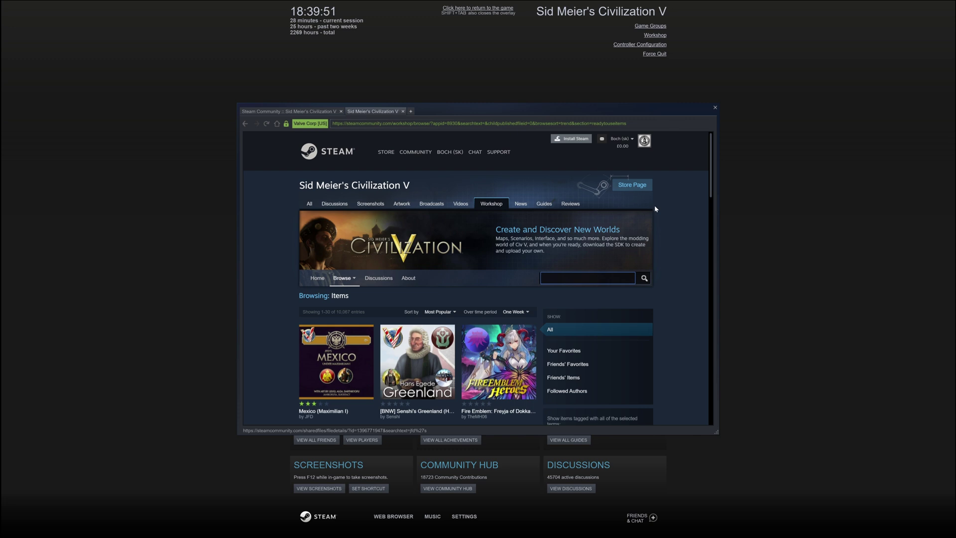
{"action": "type", "text": "historical religions"}
{"action": "key", "text": "Return"}
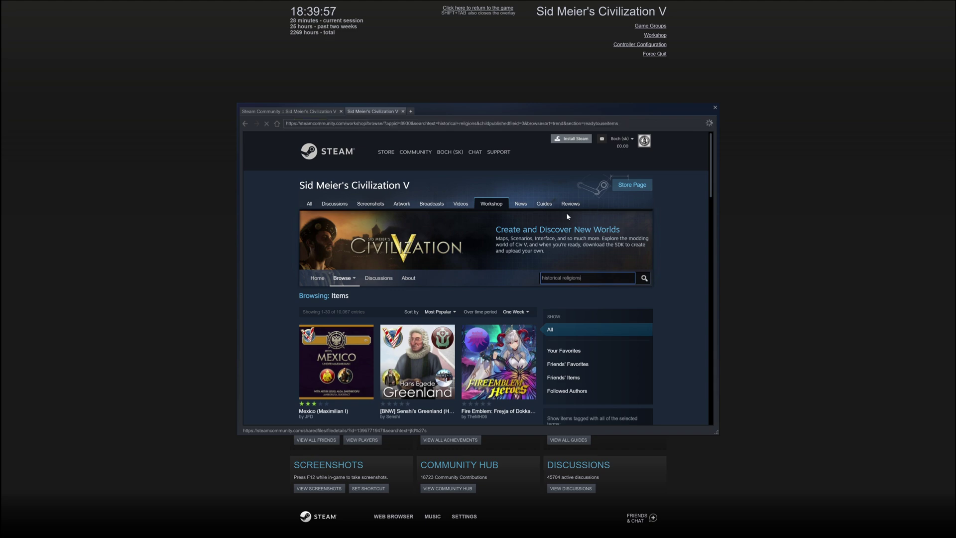
- Open the Historical Religions (BNW or GK) mod page and read its description and list of new religions
{"action": "scroll", "coordinate": [386, 335], "scroll_direction": "down", "scroll_amount": 3}
{"action": "mouse_move", "coordinate": [337, 313]}
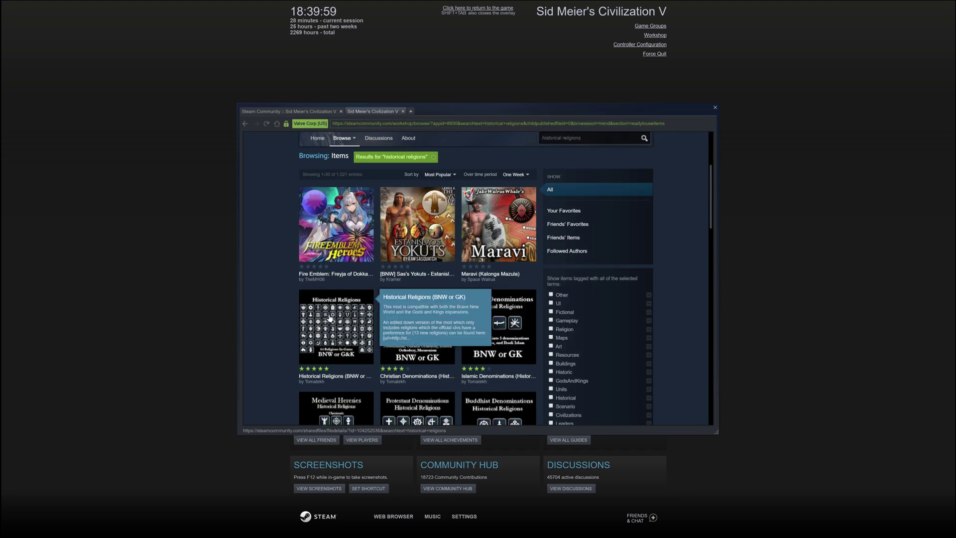
{"action": "left_click", "coordinate": [338, 313]}
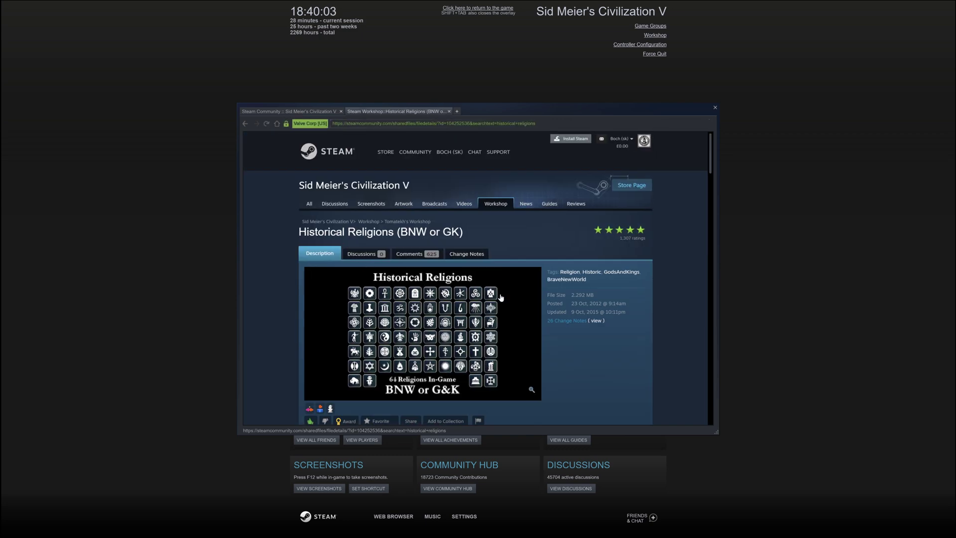
{"action": "scroll", "coordinate": [500, 297], "scroll_direction": "down", "scroll_amount": 3}
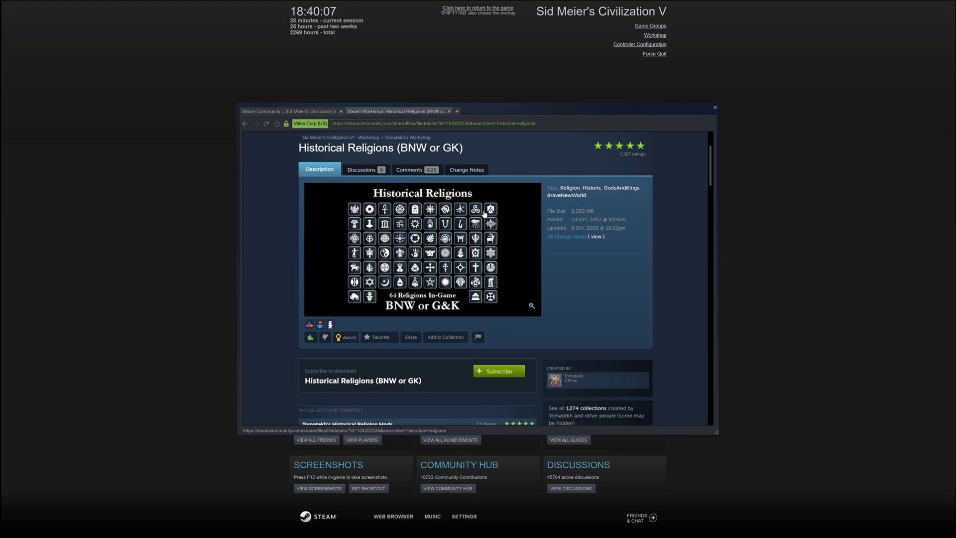
{"action": "scroll", "coordinate": [423, 338], "scroll_direction": "down", "scroll_amount": 8}
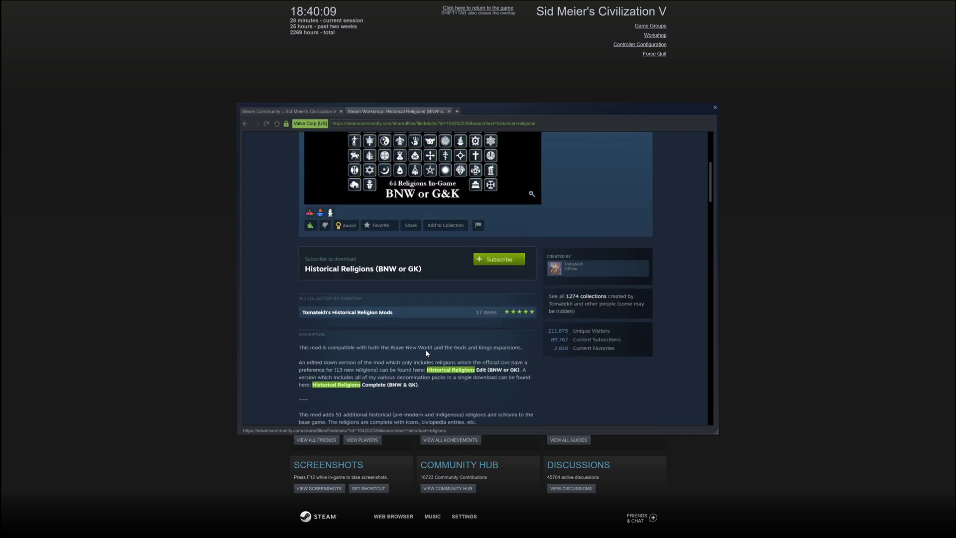
{"action": "scroll", "coordinate": [421, 354], "scroll_direction": "down", "scroll_amount": 4}
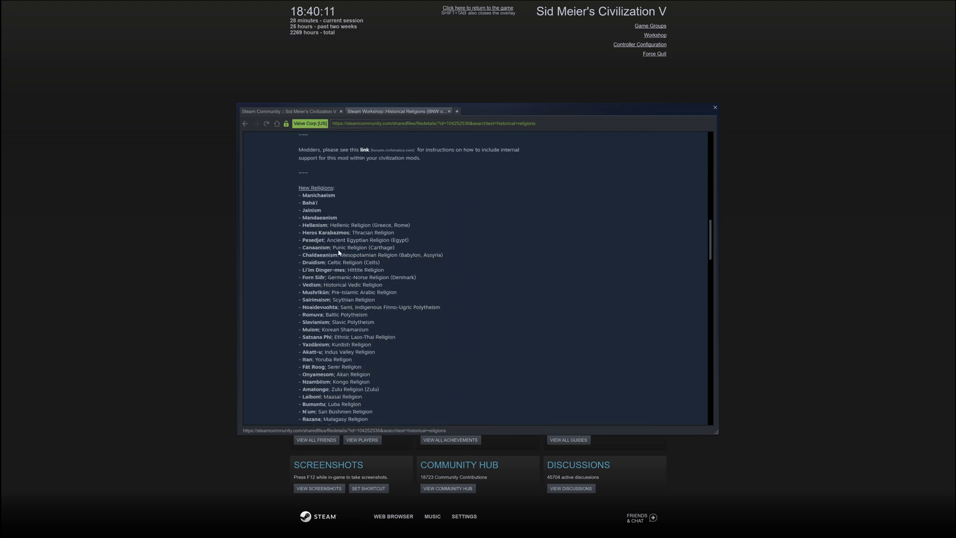
{"action": "left_click_drag", "start_coordinate": [311, 202], "coordinate": [389, 420]}
{"action": "scroll", "coordinate": [465, 331], "scroll_direction": "down", "scroll_amount": 3}
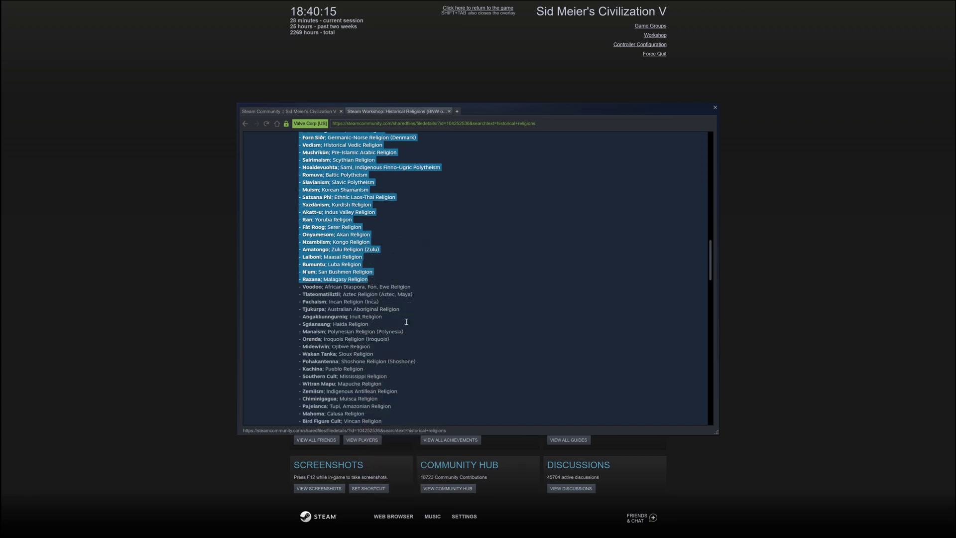
{"action": "left_click", "coordinate": [459, 270]}
{"action": "scroll", "coordinate": [542, 299], "scroll_direction": "up", "scroll_amount": 10}
{"action": "scroll", "coordinate": [534, 288], "scroll_direction": "up", "scroll_amount": 5}
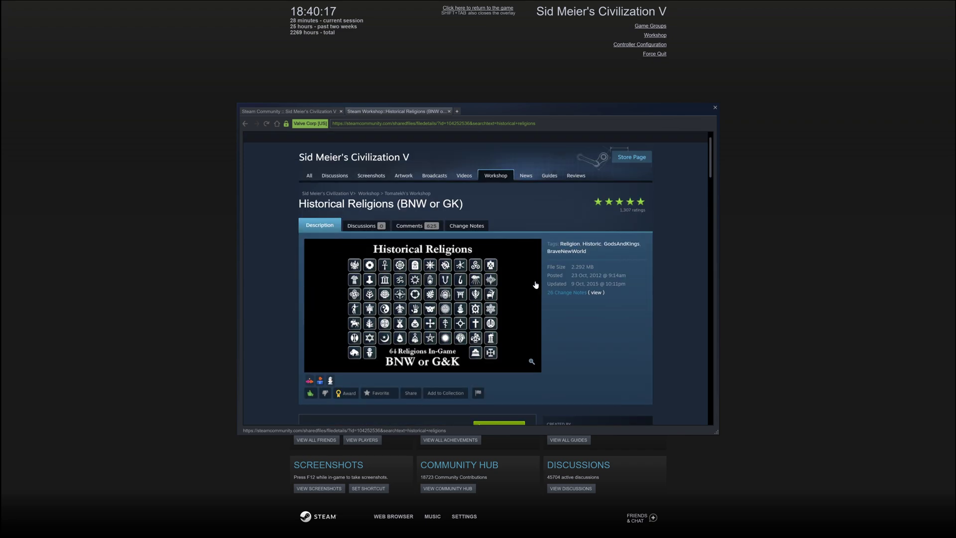
- Subscribe to Historical Religions (BNW or GK), dismiss the subscription notice, and return to the search results
{"action": "scroll", "coordinate": [529, 367], "scroll_direction": "down", "scroll_amount": 2}
{"action": "left_click", "coordinate": [520, 371]}
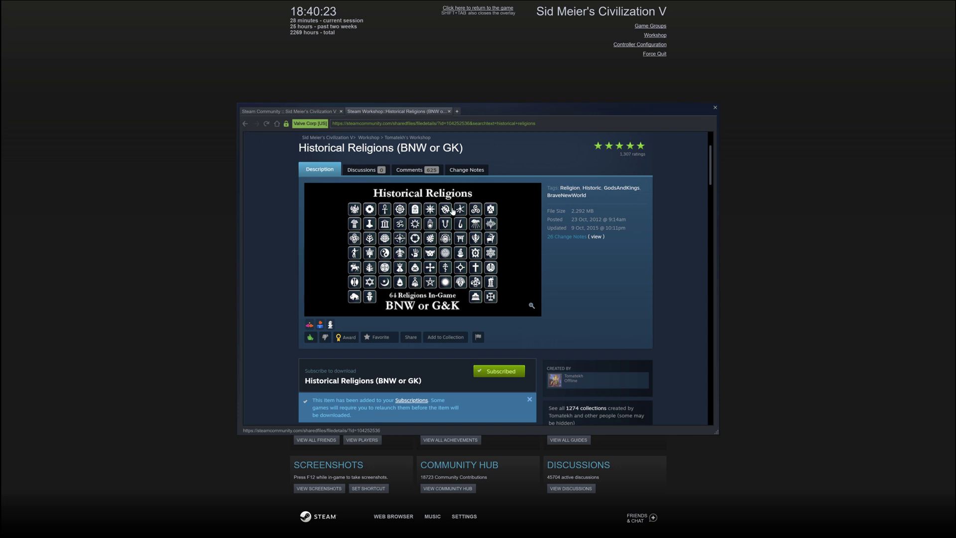
{"action": "left_click", "coordinate": [529, 399]}
{"action": "left_click", "coordinate": [245, 124]}
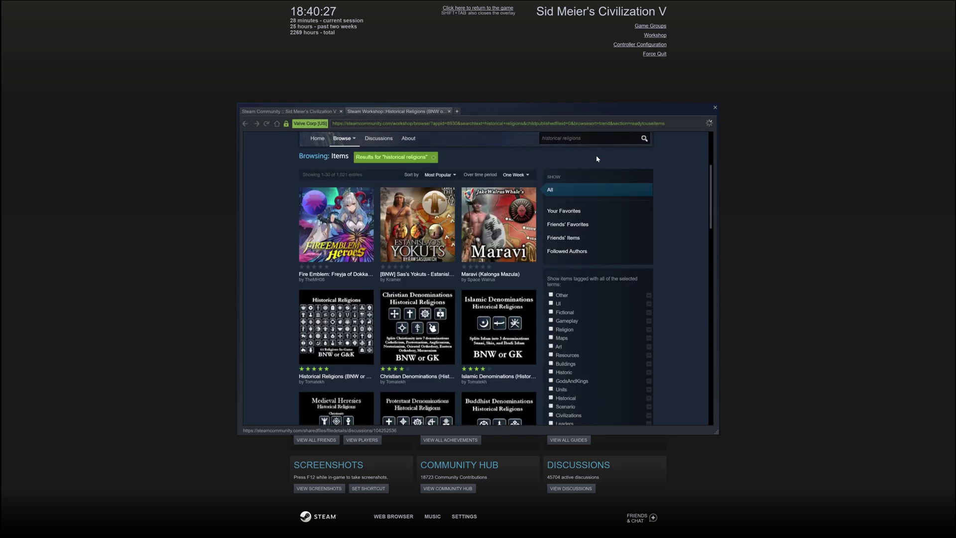
{"action": "scroll", "coordinate": [590, 171], "scroll_direction": "up", "scroll_amount": 1}
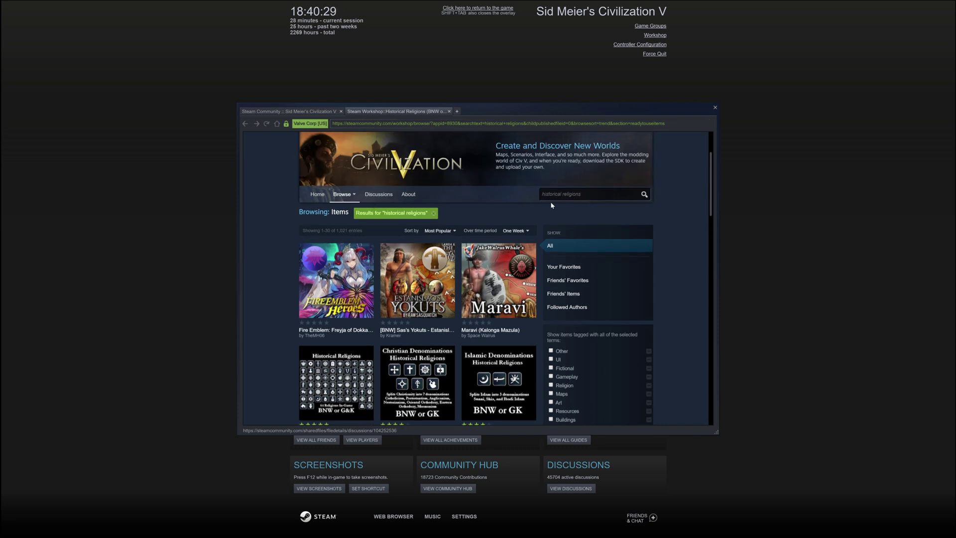
- Replace the current Workshop search term and search for "wonders expanded"
{"action": "triple_click", "coordinate": [600, 199]}
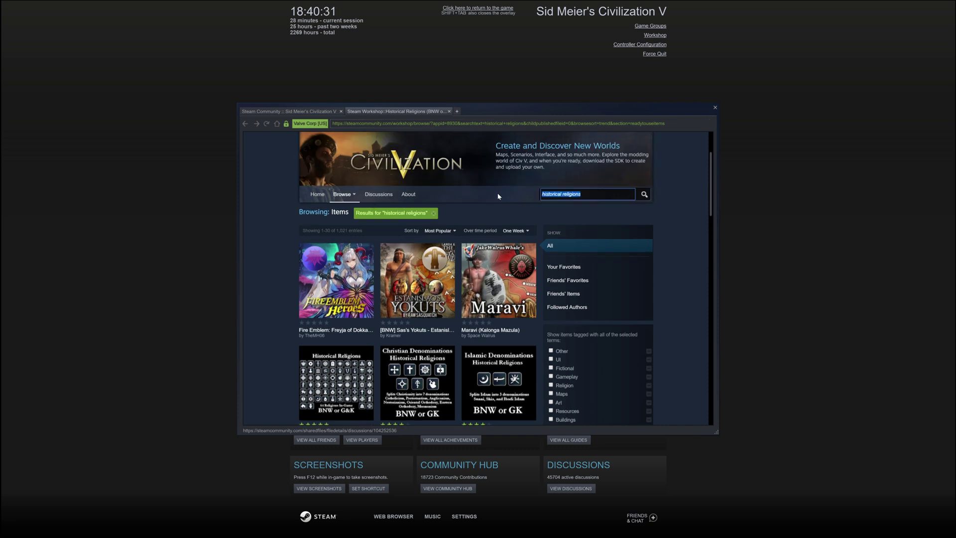
{"action": "type", "text": "wc"}
{"action": "type", "text": "nders expanded"}
{"action": "key", "text": "Return"}
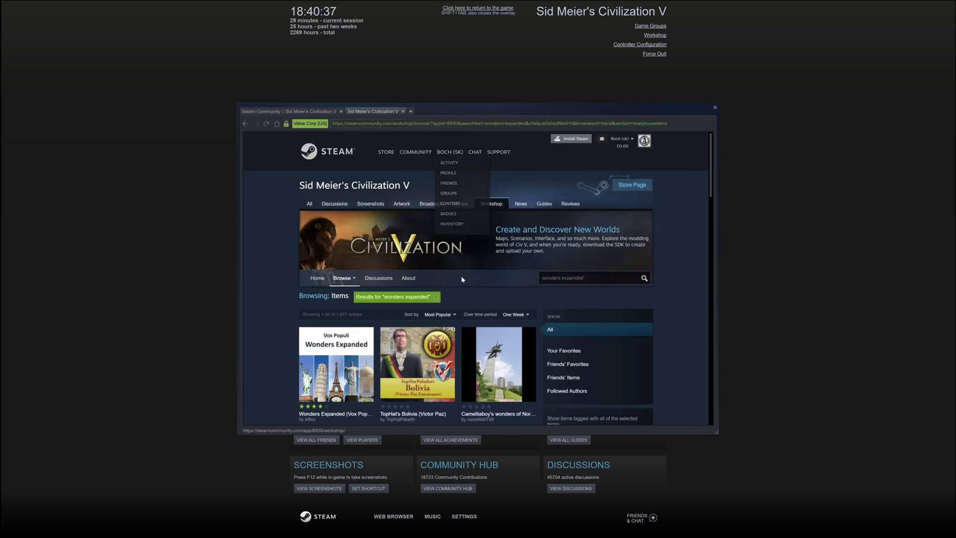
- Open the Wonders Expanded (Vox Populi) mod page, subscribe to it, and return to the search results
{"action": "scroll", "coordinate": [455, 273], "scroll_direction": "down", "scroll_amount": 1}
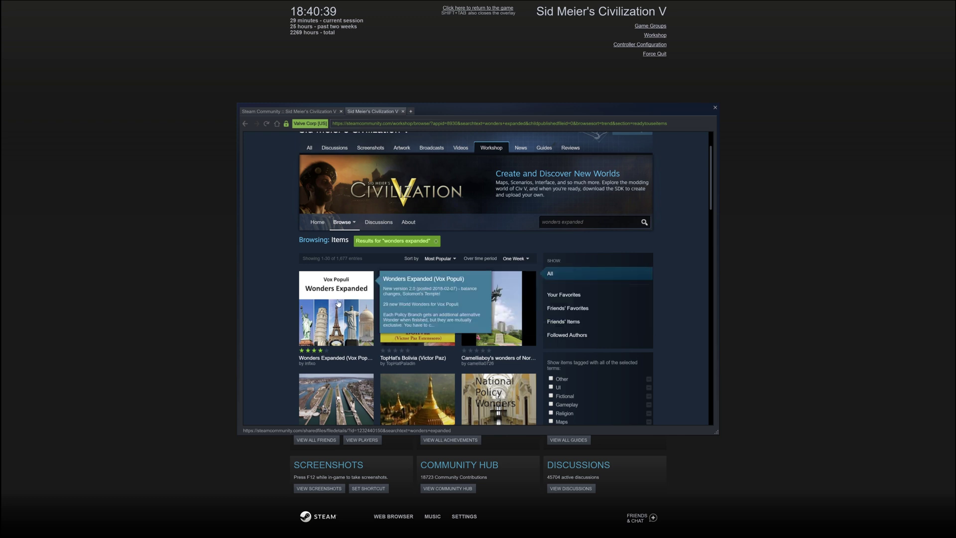
{"action": "left_click", "coordinate": [337, 301]}
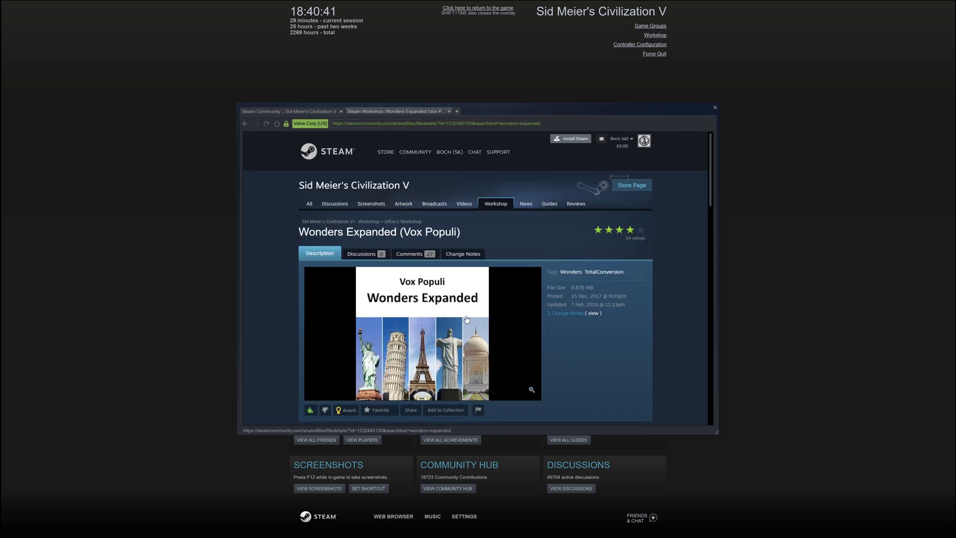
{"action": "scroll", "coordinate": [505, 355], "scroll_direction": "down", "scroll_amount": 1}
{"action": "left_click", "coordinate": [505, 356]}
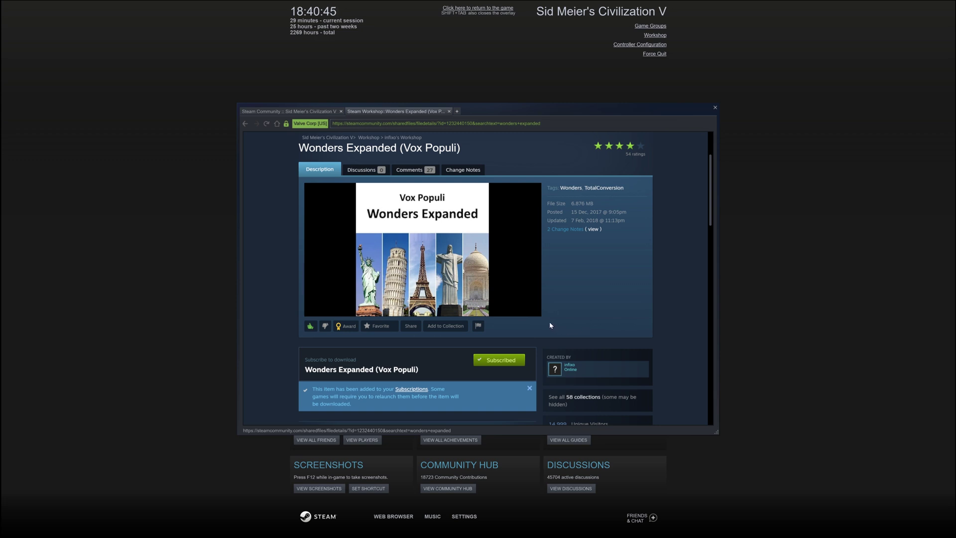
{"action": "scroll", "coordinate": [446, 277], "scroll_direction": "up", "scroll_amount": 1}
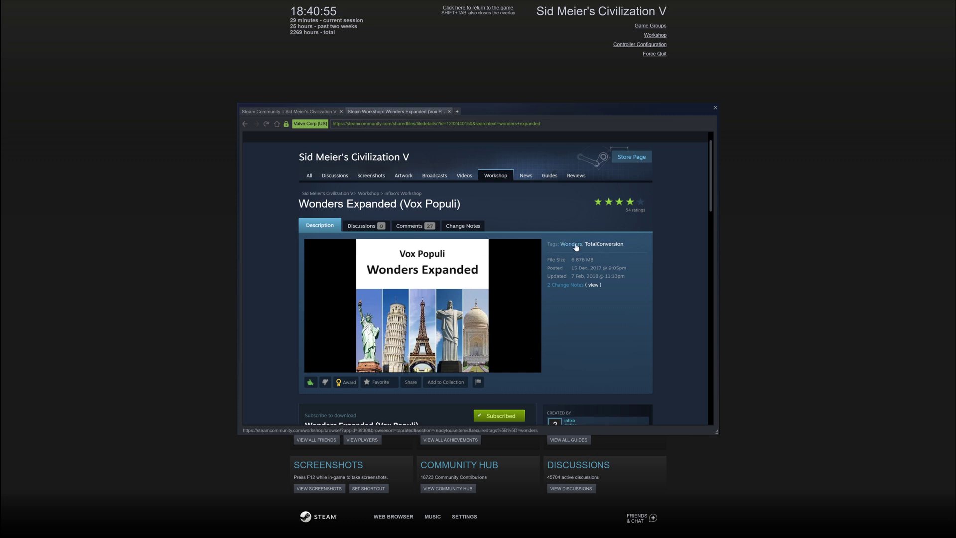
{"action": "left_click", "coordinate": [245, 124]}
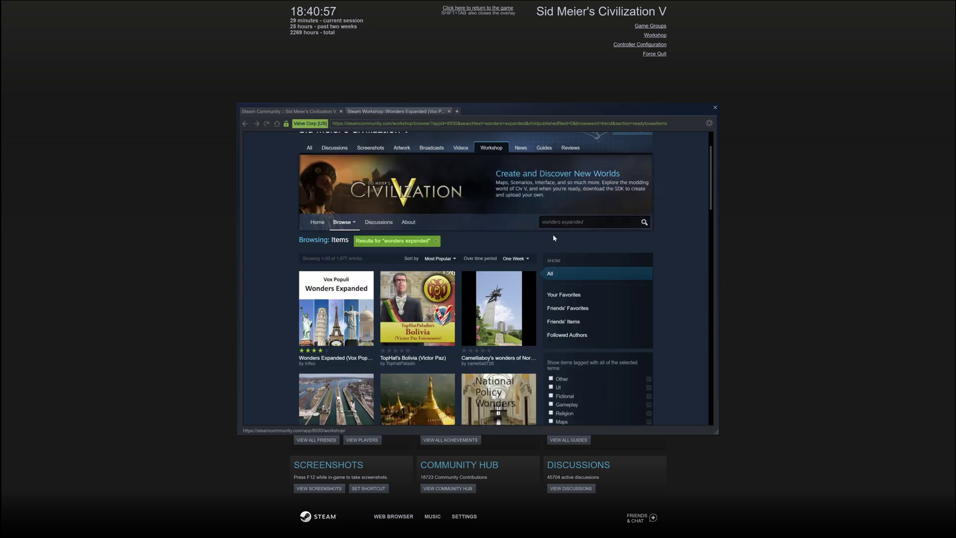
- Replace the current Workshop search term and search for "more pantheons"
{"action": "left_click", "coordinate": [588, 223]}
{"action": "key", "text": "ctrl+a"}
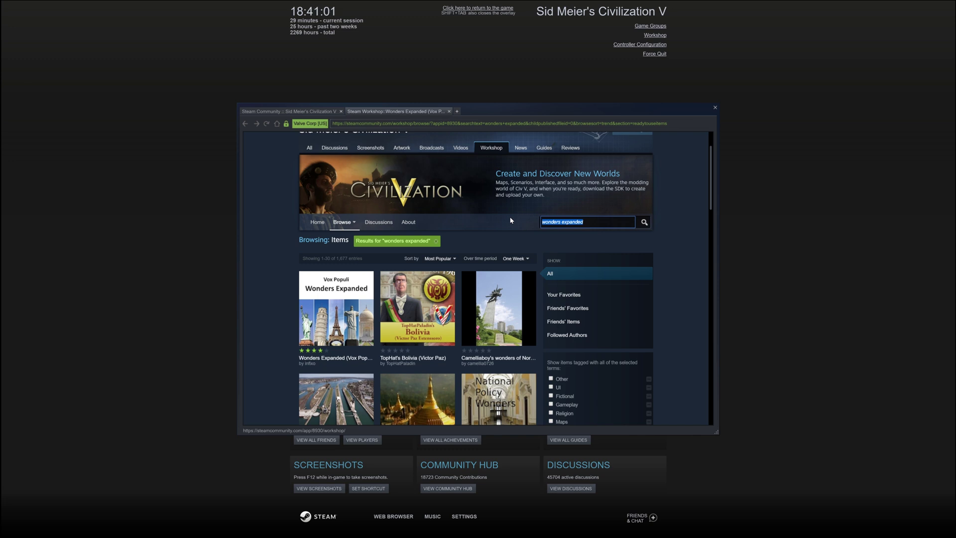
{"action": "type", "text": "mdns"}
{"action": "key", "text": "Return"}
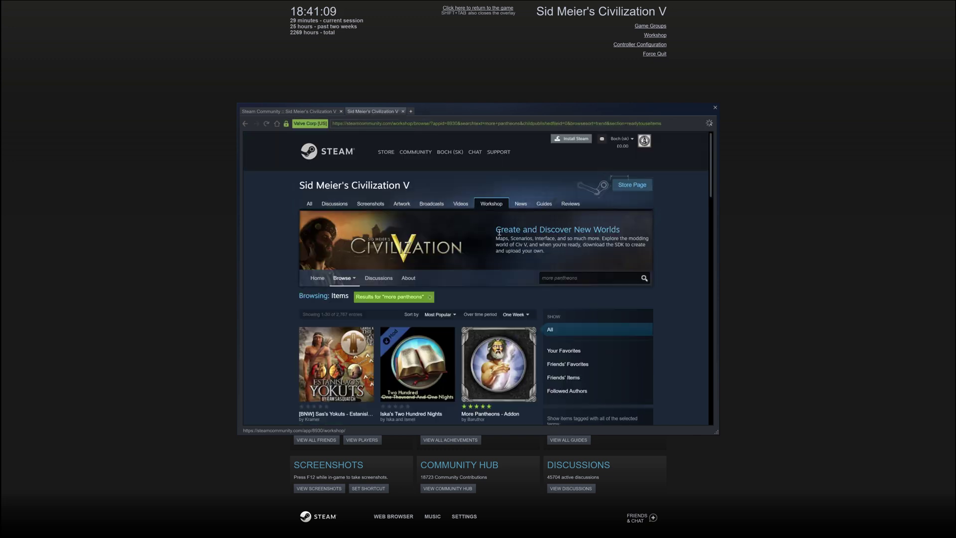
- Open the More Pantheons - Addon mod page, read through its enlarged table of pantheon bonuses, and close the image
{"action": "scroll", "coordinate": [396, 310], "scroll_direction": "down", "scroll_amount": 3}
{"action": "scroll", "coordinate": [397, 309], "scroll_direction": "up", "scroll_amount": 3}
{"action": "mouse_move", "coordinate": [507, 363]}
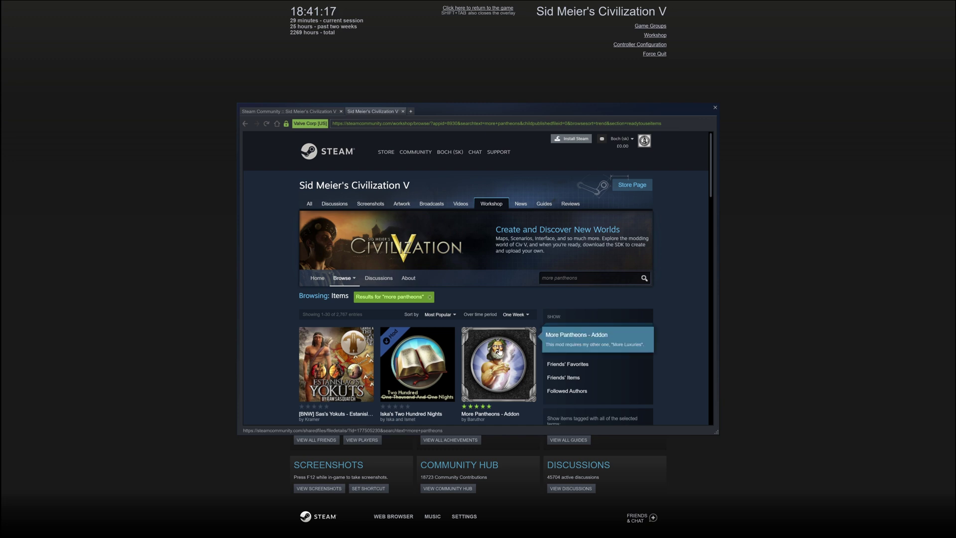
{"action": "left_click", "coordinate": [497, 345]}
{"action": "scroll", "coordinate": [428, 268], "scroll_direction": "down", "scroll_amount": 2}
{"action": "left_click", "coordinate": [428, 269]}
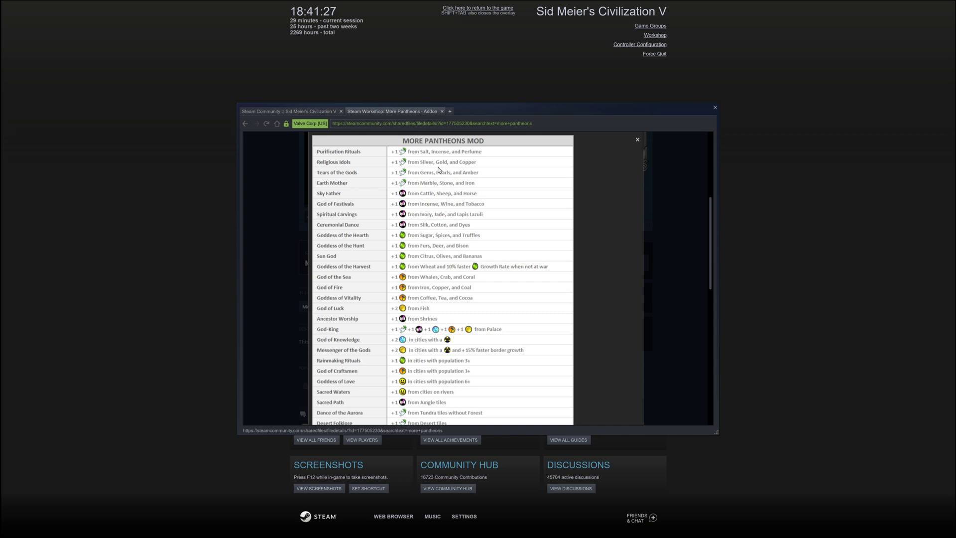
{"action": "scroll", "coordinate": [440, 159], "scroll_direction": "down", "scroll_amount": 3}
{"action": "scroll", "coordinate": [643, 130], "scroll_direction": "up", "scroll_amount": 5}
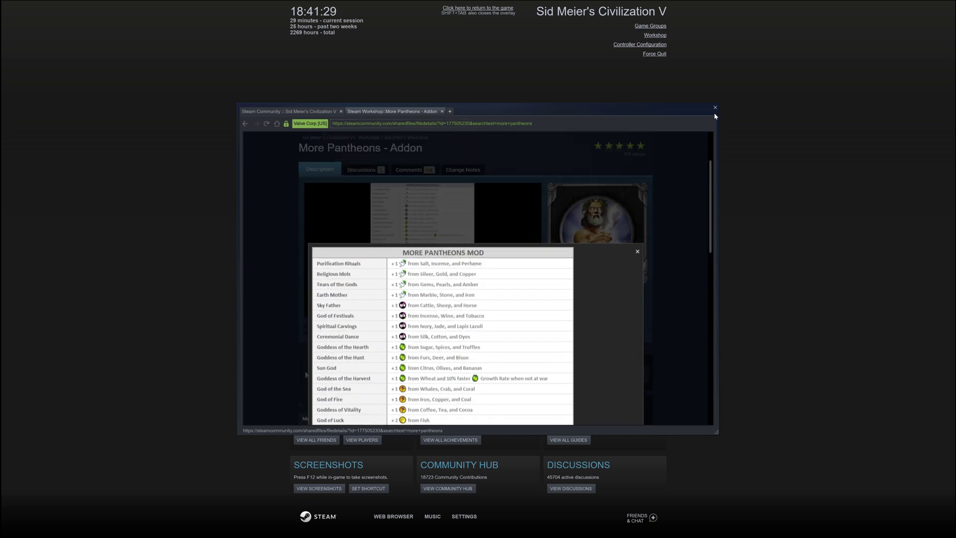
{"action": "left_click", "coordinate": [638, 252]}
- Subscribe to the More Pantheons - Addon mod
{"action": "scroll", "coordinate": [640, 255], "scroll_direction": "down", "scroll_amount": 2}
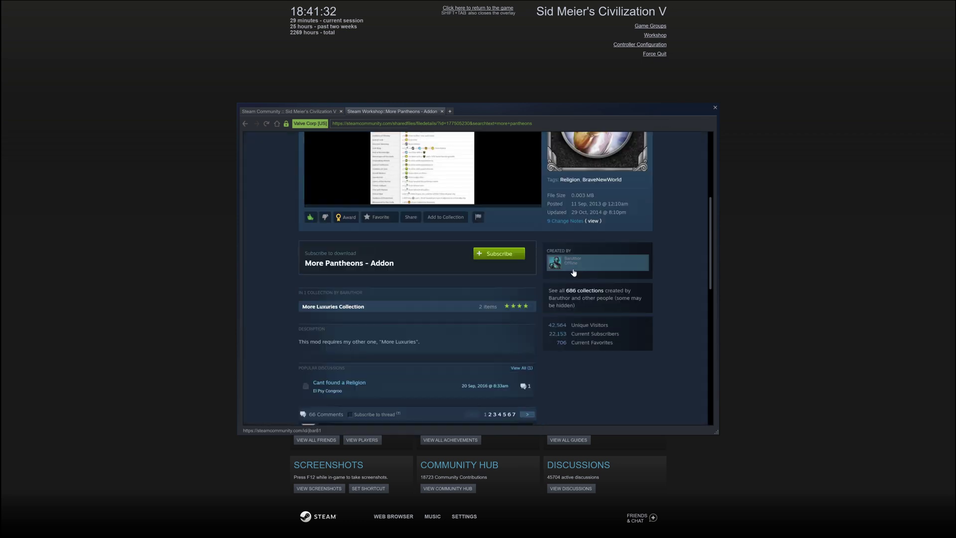
{"action": "left_click", "coordinate": [504, 256]}
{"action": "scroll", "coordinate": [500, 255], "scroll_direction": "up", "scroll_amount": 3}
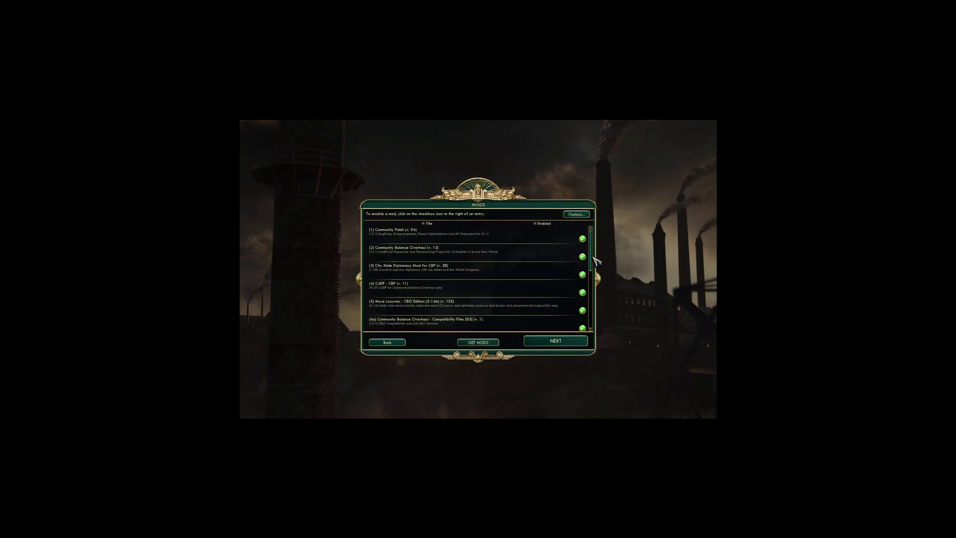
- Back in the game's mod list, enable Wonders Expanded, Historical Religions, More Pantheons - Addon, and JFD's Great Britain, Papal States and Prussia civilizations
{"action": "scroll", "coordinate": [592, 301], "scroll_direction": "down", "scroll_amount": 8}
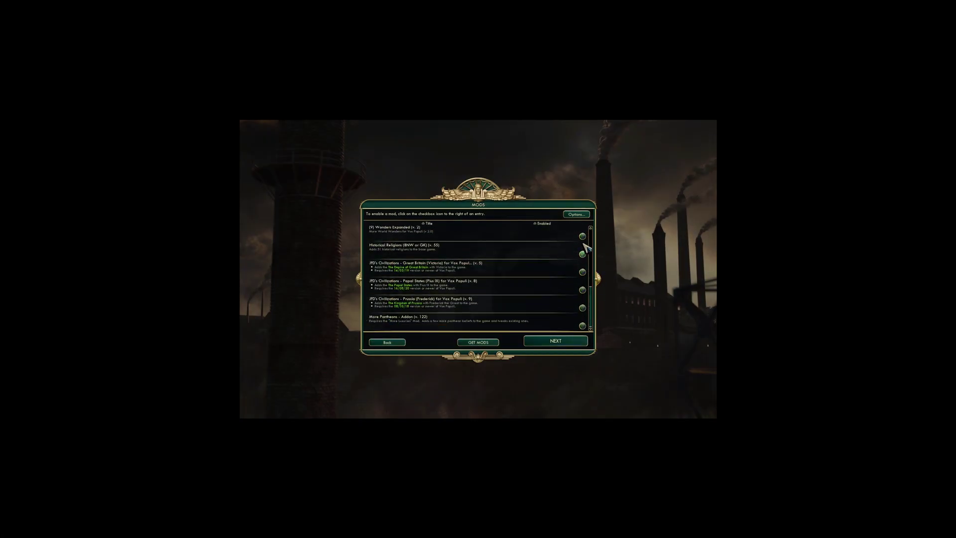
{"action": "left_click", "coordinate": [582, 236]}
{"action": "left_click", "coordinate": [582, 254]}
{"action": "left_click", "coordinate": [582, 272]}
{"action": "left_click", "coordinate": [583, 290]}
{"action": "left_click", "coordinate": [582, 307]}
{"action": "left_click", "coordinate": [583, 325]}
{"action": "mouse_move", "coordinate": [591, 314]}
{"action": "left_mouse_down"}
{"action": "mouse_move", "coordinate": [600, 261]}
{"action": "mouse_move", "coordinate": [596, 329]}
{"action": "left_mouse_up"}
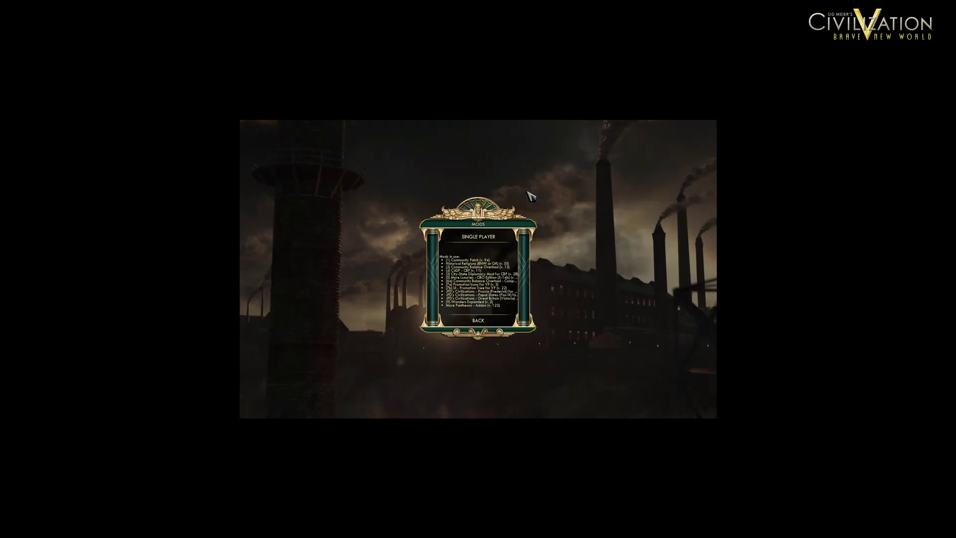
- Set up a single-player modded game and choose Frederick - Prussia (Army with a State) as the civilization
{"action": "left_click", "coordinate": [486, 242]}
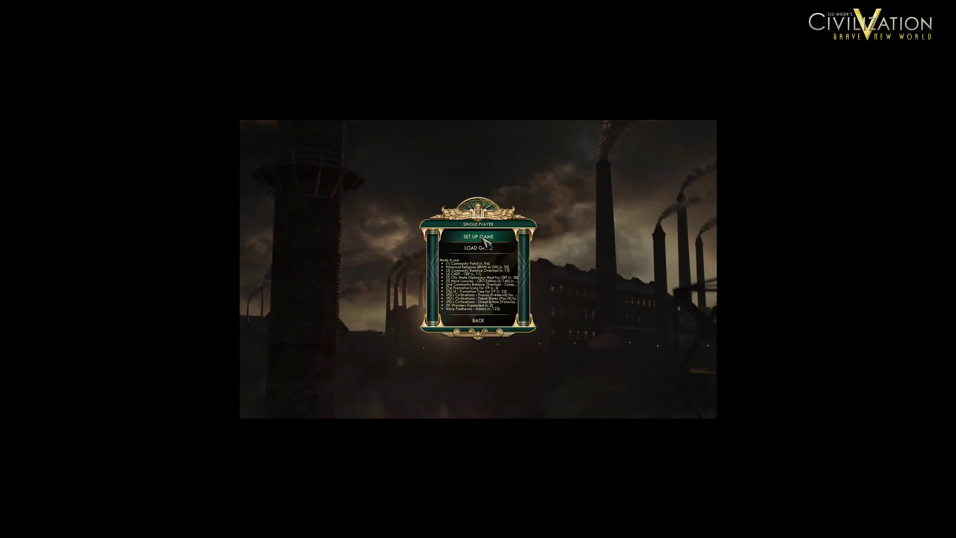
{"action": "left_click", "coordinate": [485, 237]}
{"action": "left_click", "coordinate": [493, 222]}
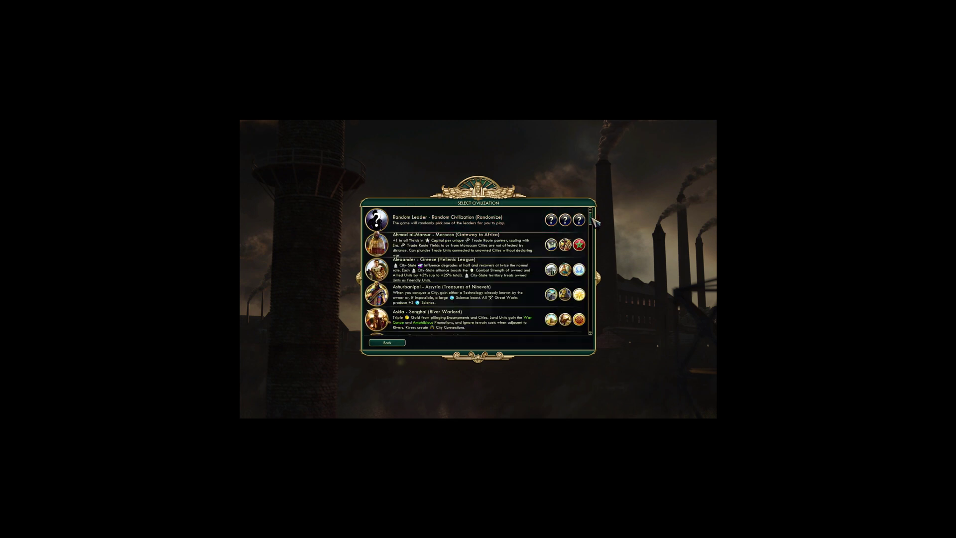
{"action": "left_click_drag", "start_coordinate": [592, 218], "coordinate": [596, 253]}
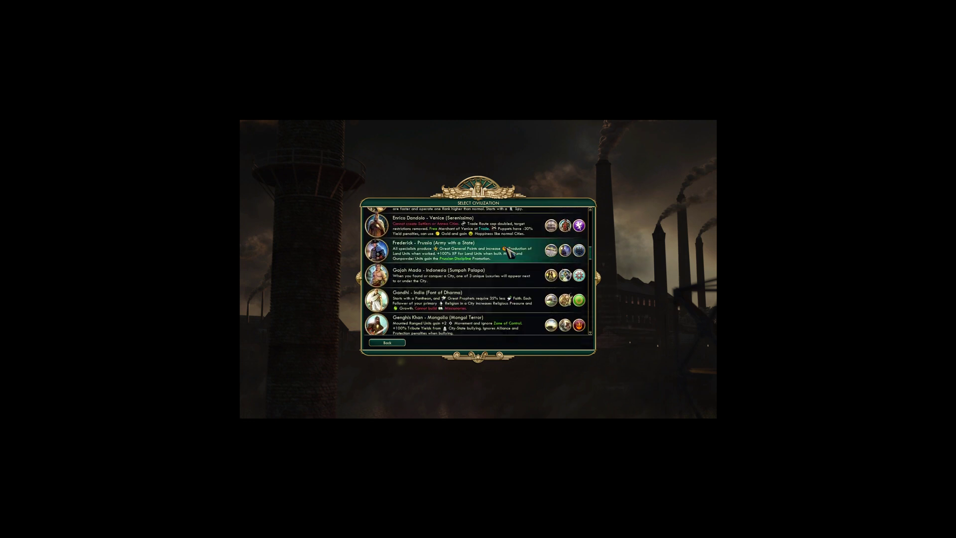
{"action": "left_click", "coordinate": [440, 256]}
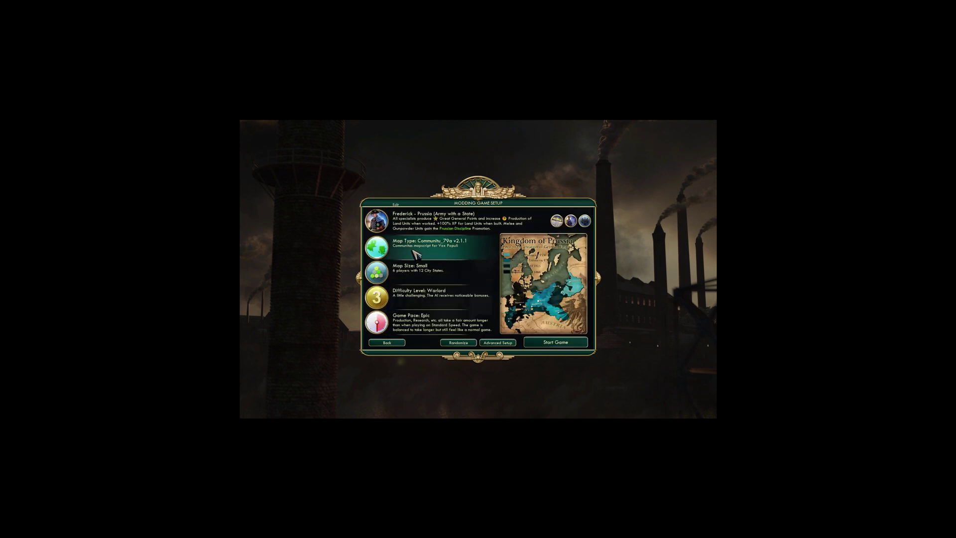
- Choose Community_79a v2.1.1 from the additional maps as the map type
{"action": "left_click", "coordinate": [422, 254]}
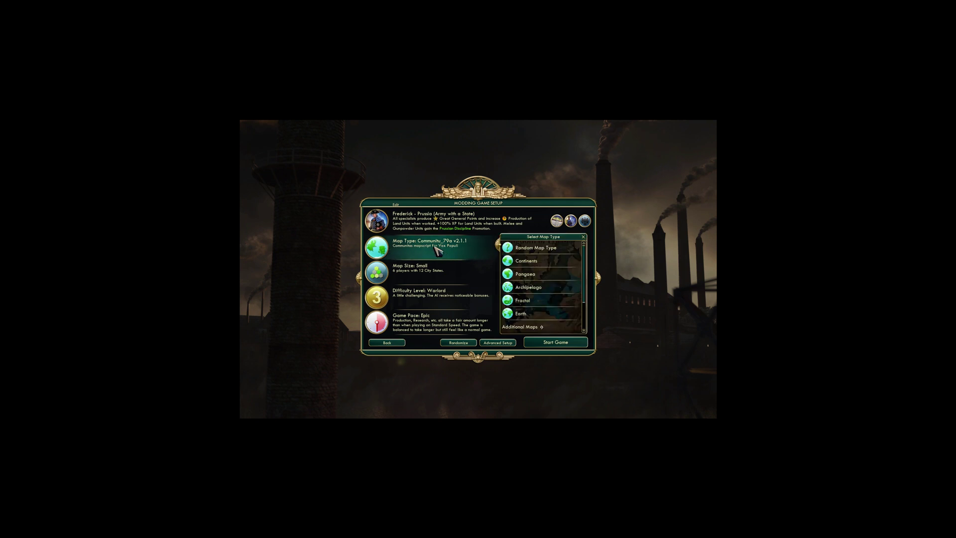
{"action": "left_click", "coordinate": [527, 328]}
{"action": "left_click", "coordinate": [542, 321]}
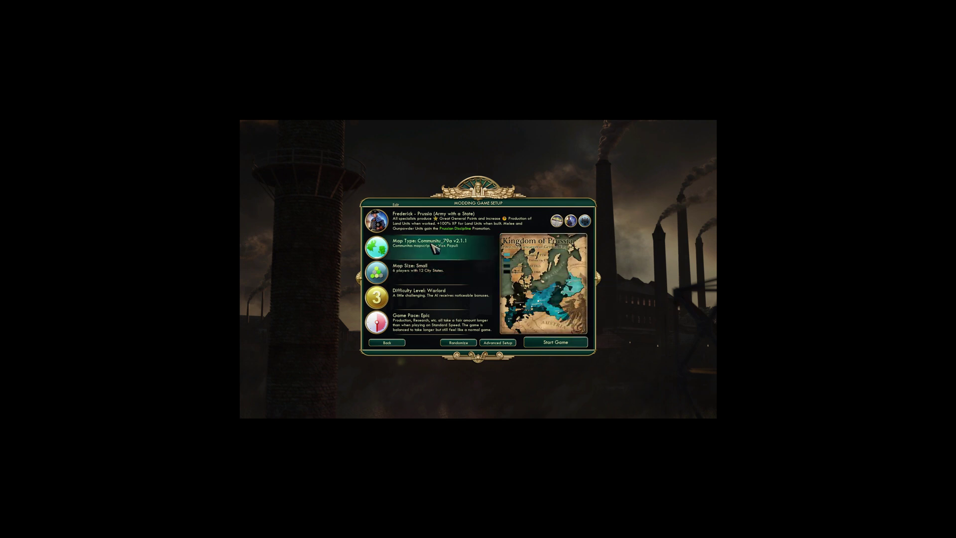
- In the advanced game setup, set World Age to 3 Billion Years and Circumnavigation to On
{"action": "left_click", "coordinate": [497, 343]}
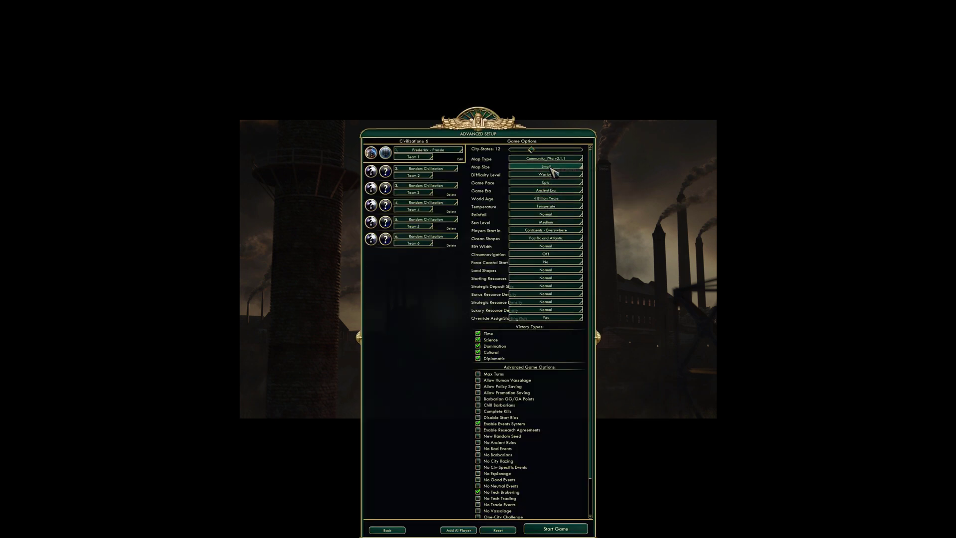
{"action": "left_click", "coordinate": [546, 198]}
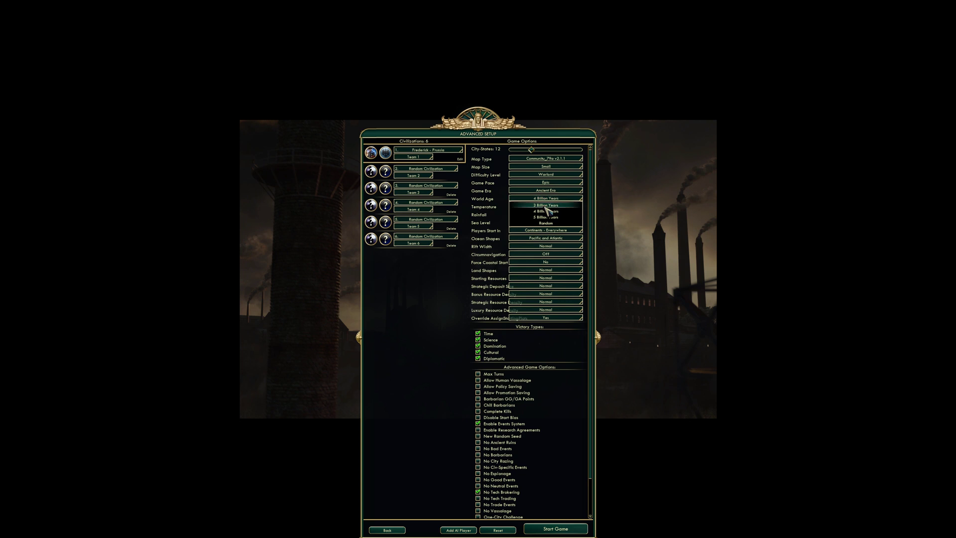
{"action": "left_click", "coordinate": [546, 205]}
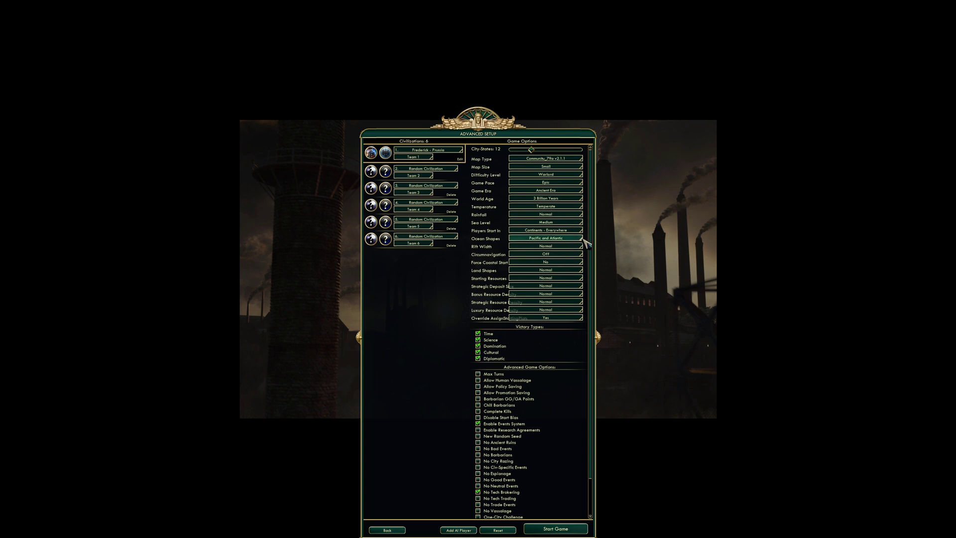
{"action": "scroll", "coordinate": [592, 235], "scroll_direction": "down", "scroll_amount": 1}
{"action": "left_click", "coordinate": [546, 248]}
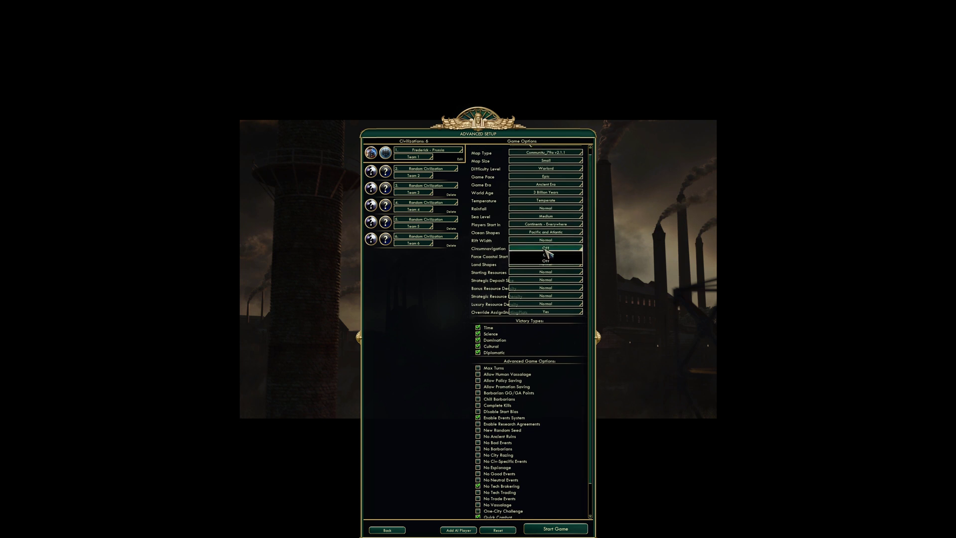
{"action": "left_click", "coordinate": [546, 254]}
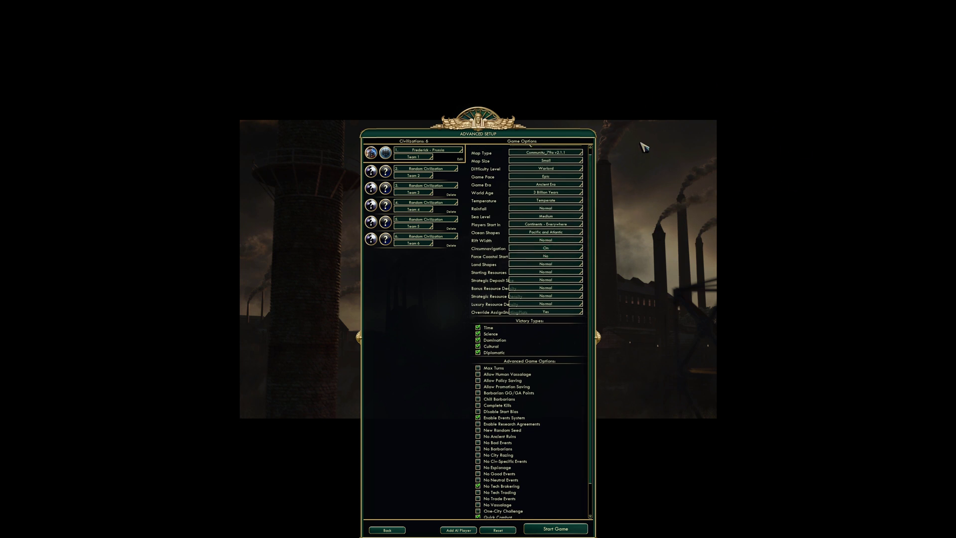
- Set Land Shapes to Stringy and Starting Resources to Add both
{"action": "scroll", "coordinate": [586, 260], "scroll_direction": "down", "scroll_amount": 2}
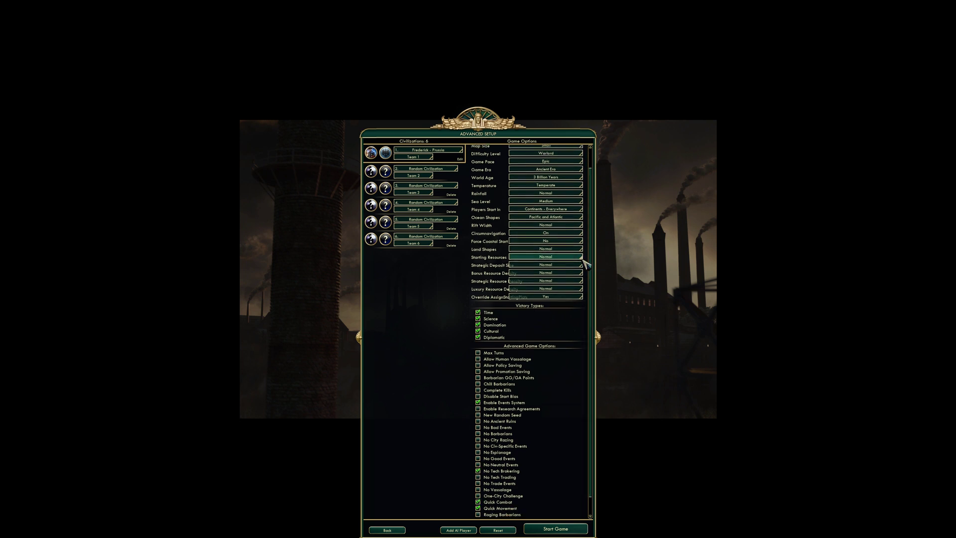
{"action": "left_click", "coordinate": [546, 248]}
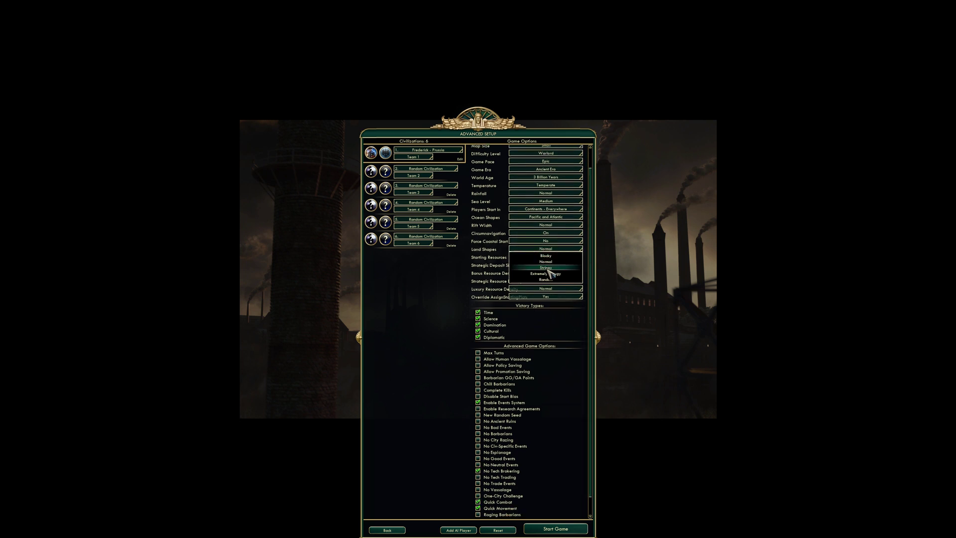
{"action": "left_click", "coordinate": [547, 268]}
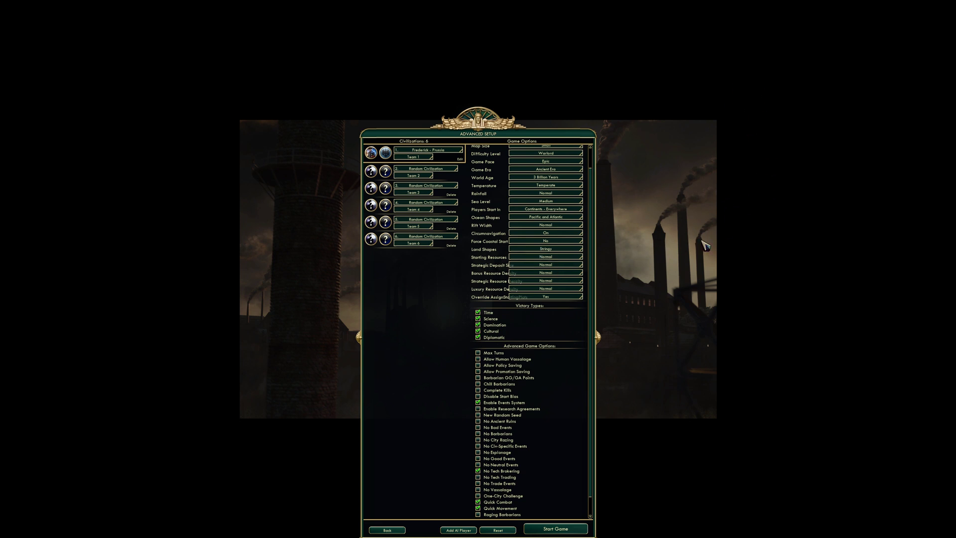
{"action": "left_click", "coordinate": [550, 257]}
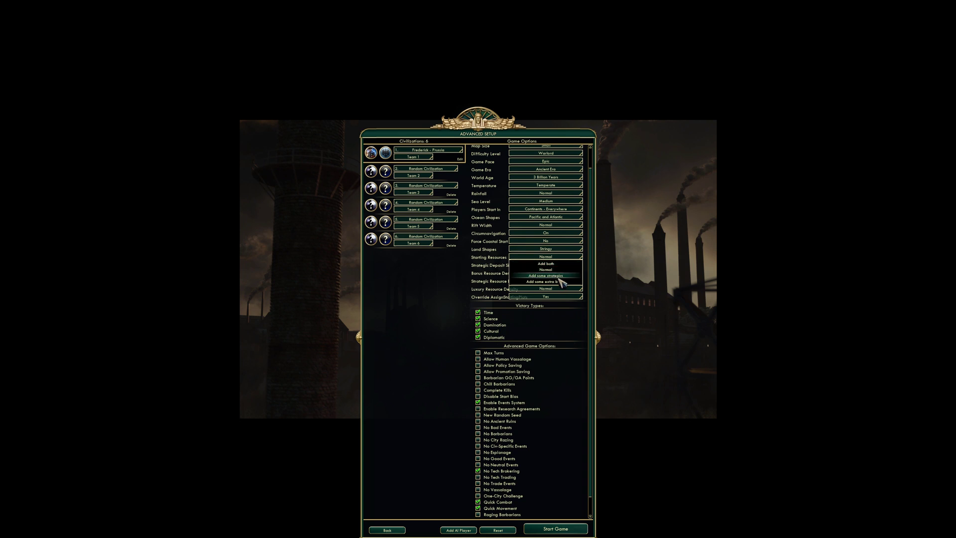
{"action": "left_click", "coordinate": [548, 264]}
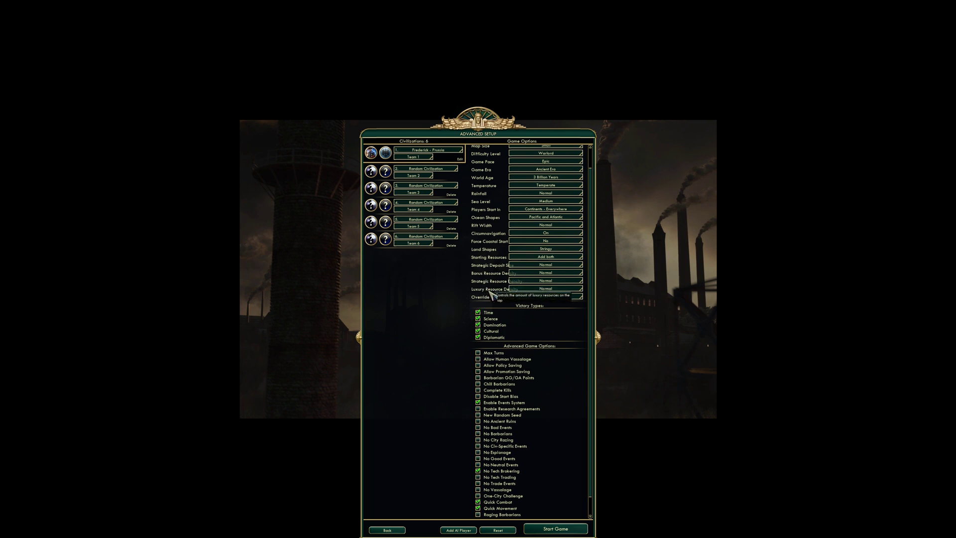
- Set Strategic Resource Density to Abundant and Strategic Deposit Size to Large
{"action": "left_click", "coordinate": [545, 274]}
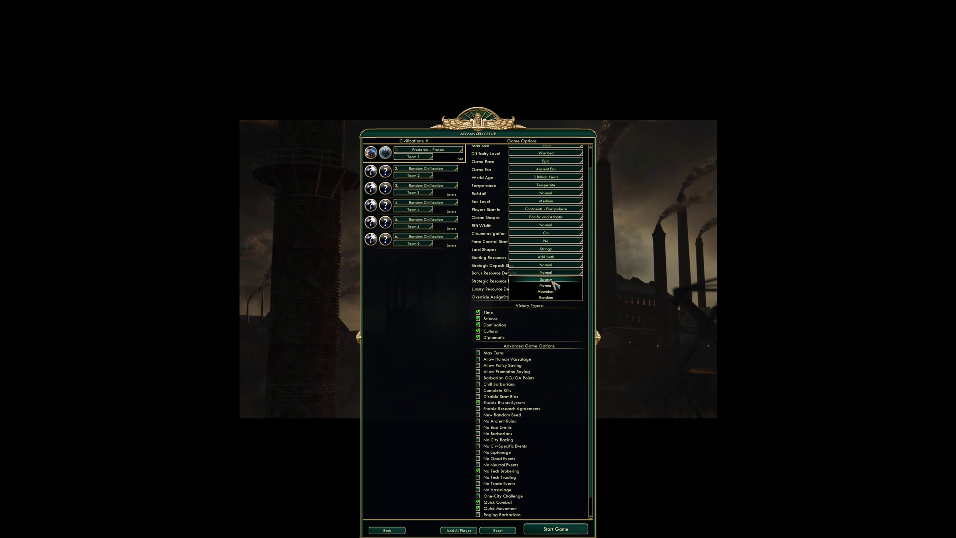
{"action": "left_click", "coordinate": [502, 287]}
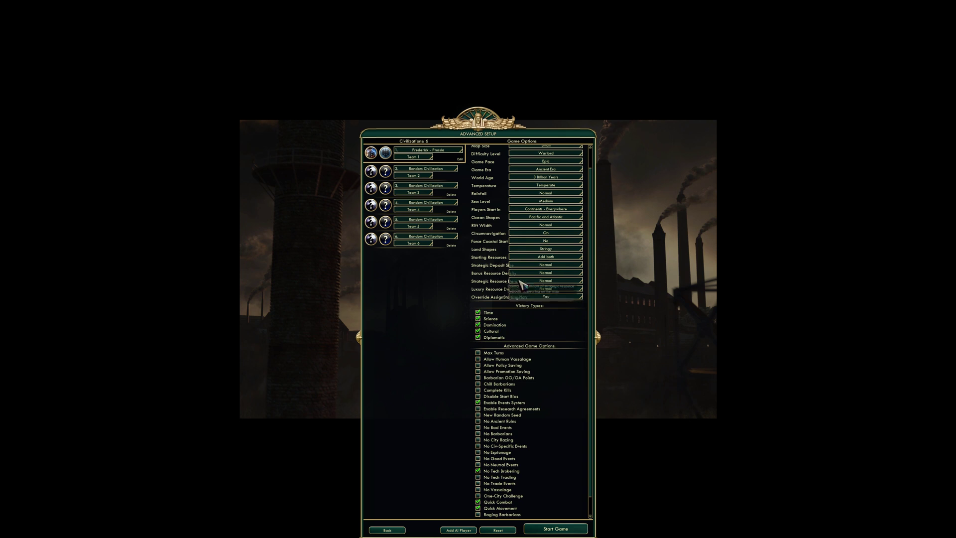
{"action": "left_click", "coordinate": [545, 281]}
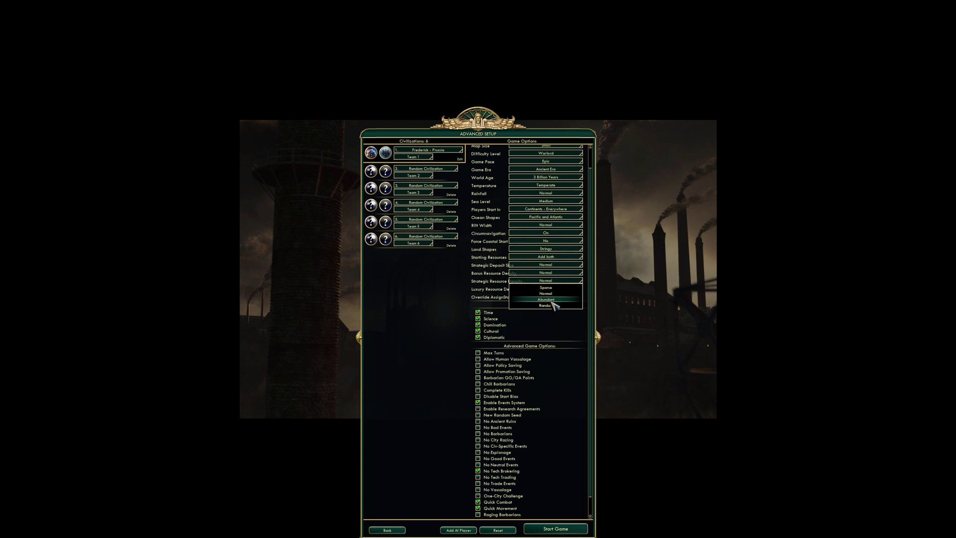
{"action": "left_click", "coordinate": [548, 300]}
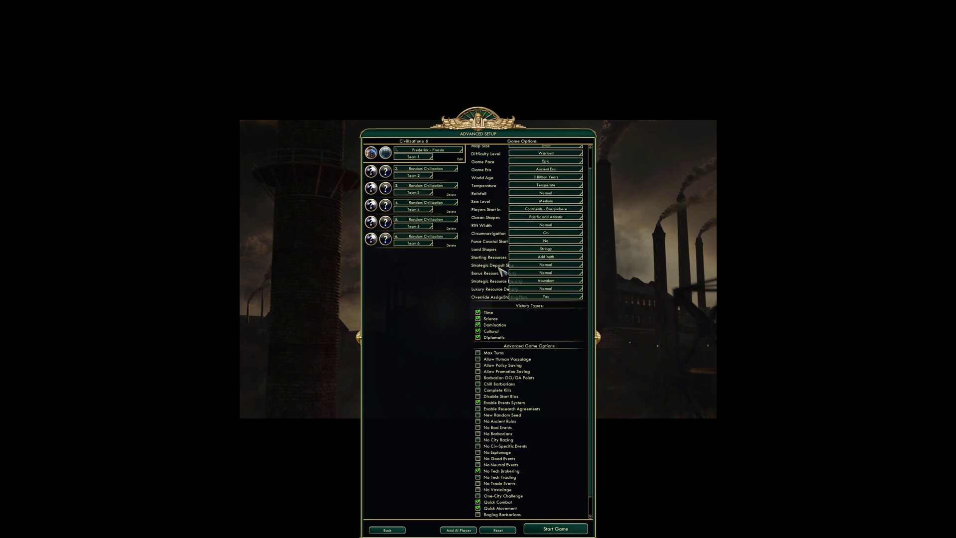
{"action": "left_click", "coordinate": [540, 267]}
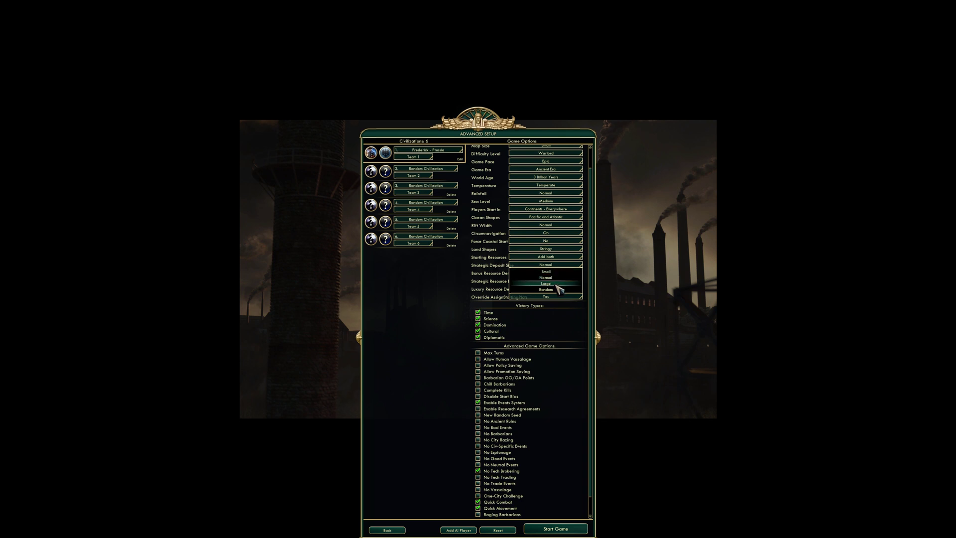
{"action": "left_click", "coordinate": [556, 284]}
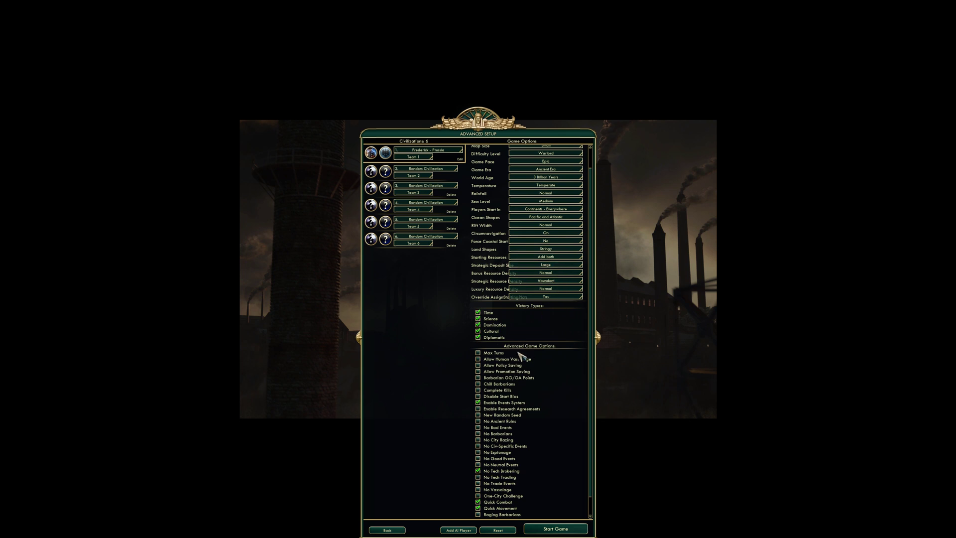
- Disable Enable Events System in the advanced game options
{"action": "scroll", "coordinate": [593, 349], "scroll_direction": "down", "scroll_amount": 1}
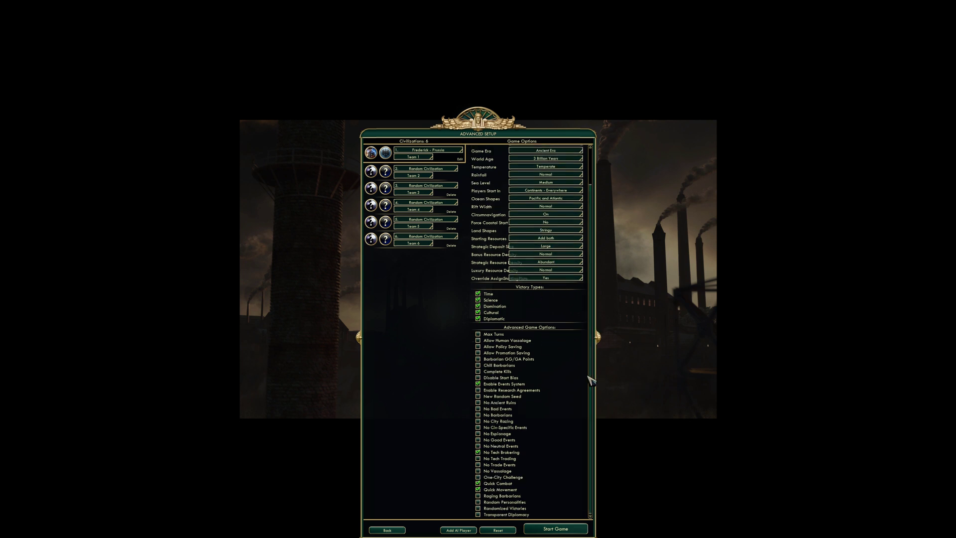
{"action": "left_click", "coordinate": [478, 384]}
{"action": "mouse_move", "coordinate": [508, 456]}
{"action": "scroll", "coordinate": [594, 332], "scroll_direction": "up", "scroll_amount": 2}
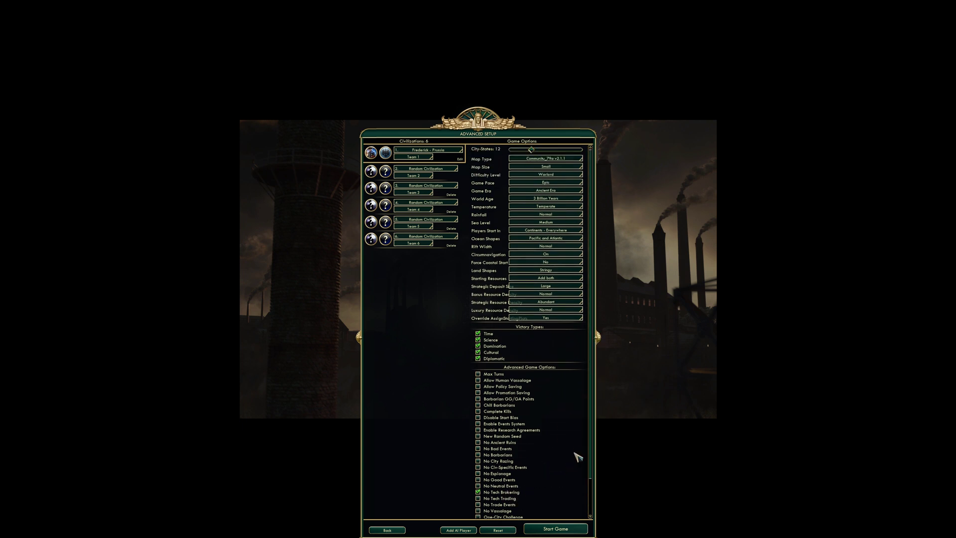
- Enable the No Tech Trading, Transparent Diplomacy, Raging Barbarians, Barbarian GG/GA Points and No Espionage options
{"action": "scroll", "coordinate": [596, 456], "scroll_direction": "down", "scroll_amount": 2}
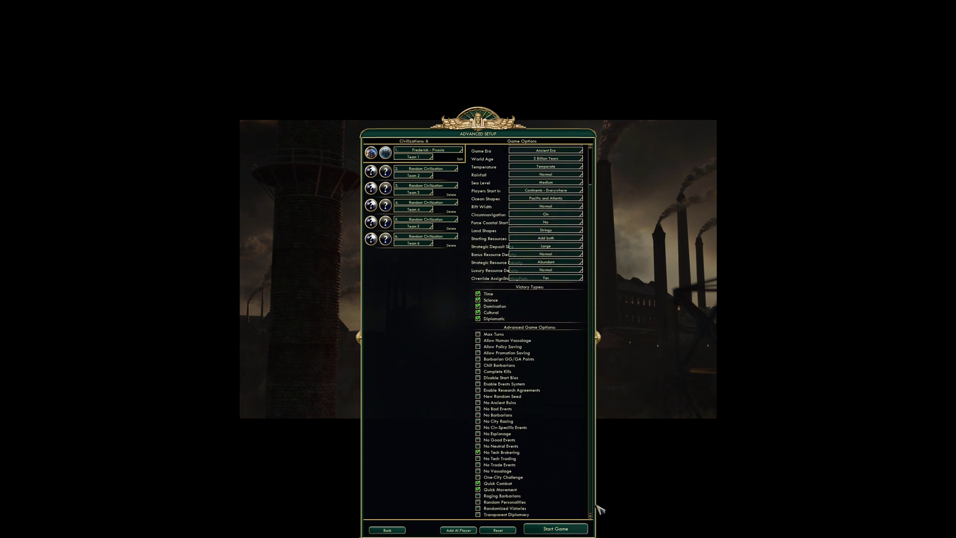
{"action": "left_click", "coordinate": [509, 459]}
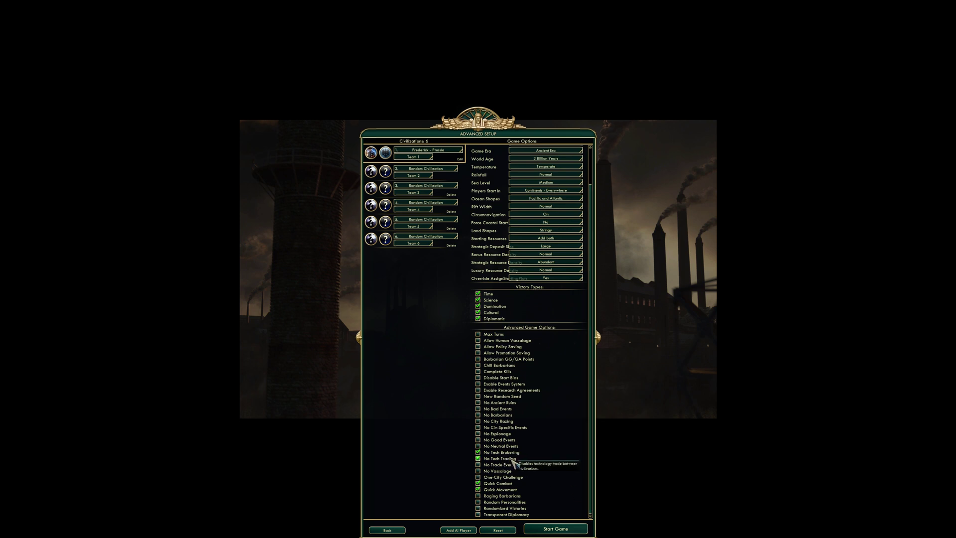
{"action": "left_click", "coordinate": [500, 516]}
{"action": "left_click", "coordinate": [505, 497]}
{"action": "left_click", "coordinate": [516, 360]}
{"action": "left_click", "coordinate": [504, 436]}
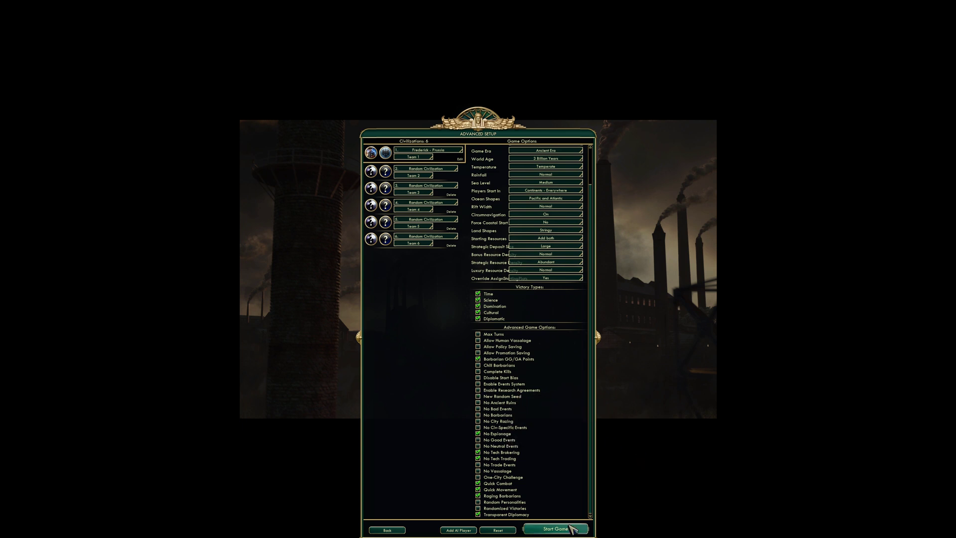